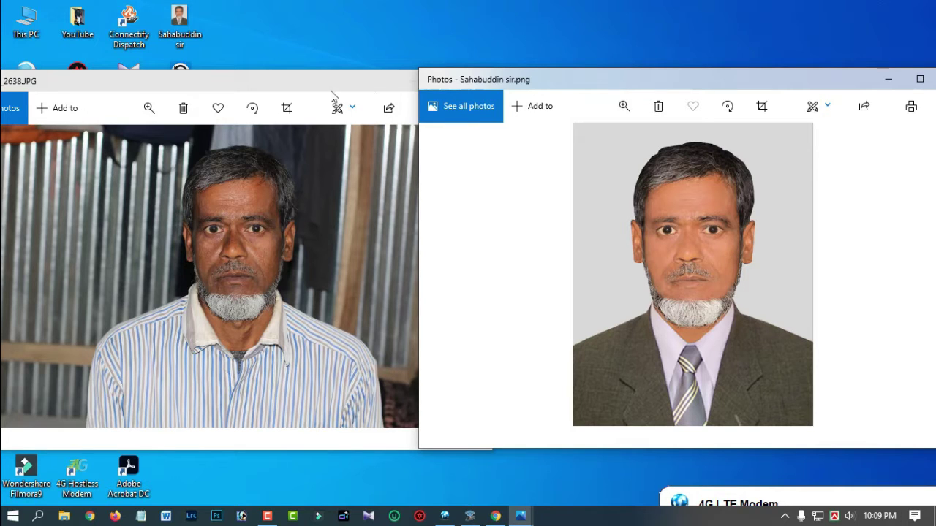
Step: Compare the original and finished portraits, close both photo previews and launch Photoshop
left_click(309, 84)
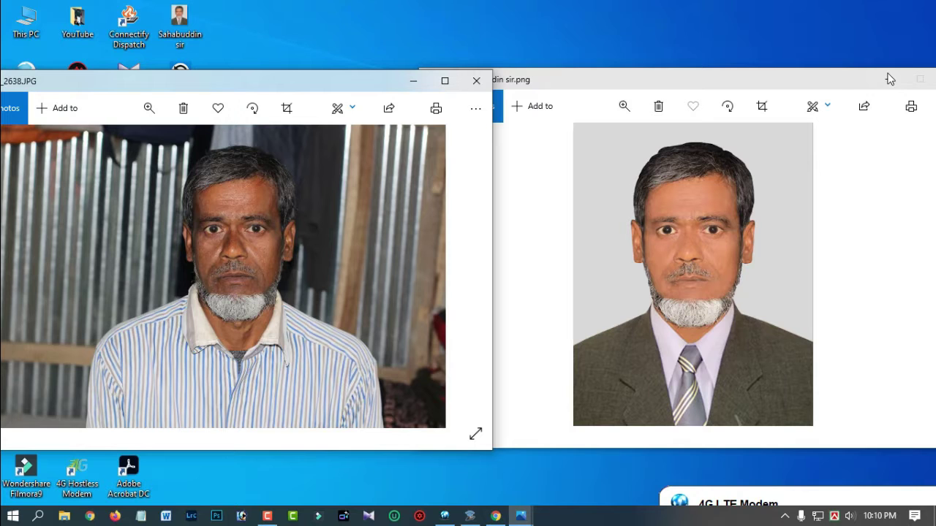
left_click_drag(822, 82, 682, 88)
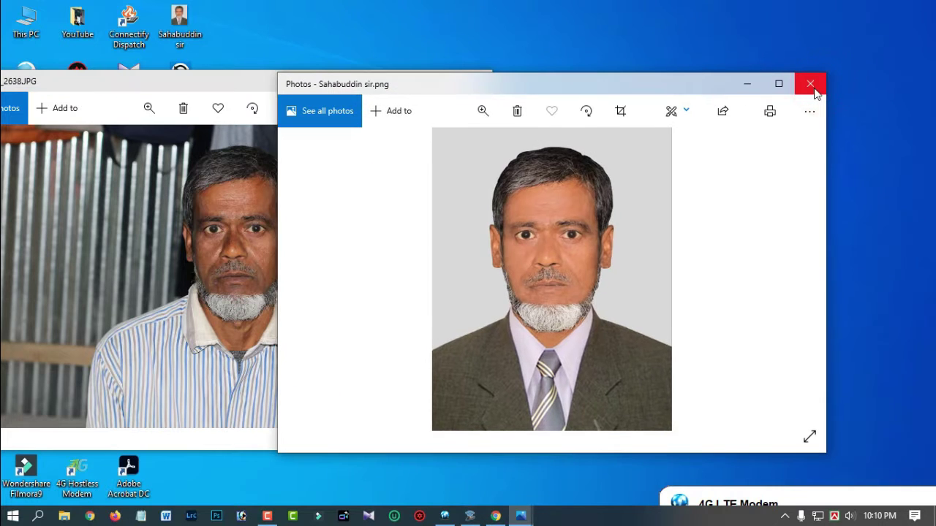
left_click(811, 84)
left_click(473, 79)
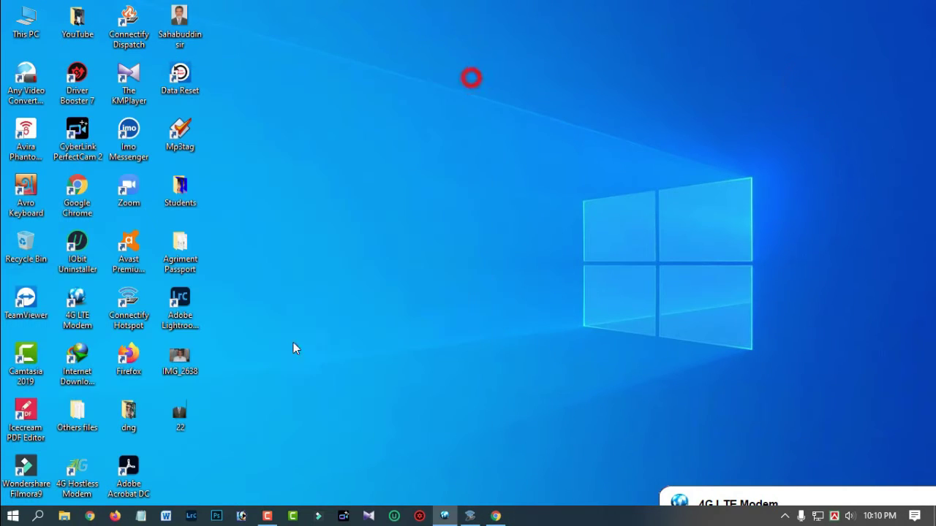
left_click(216, 516)
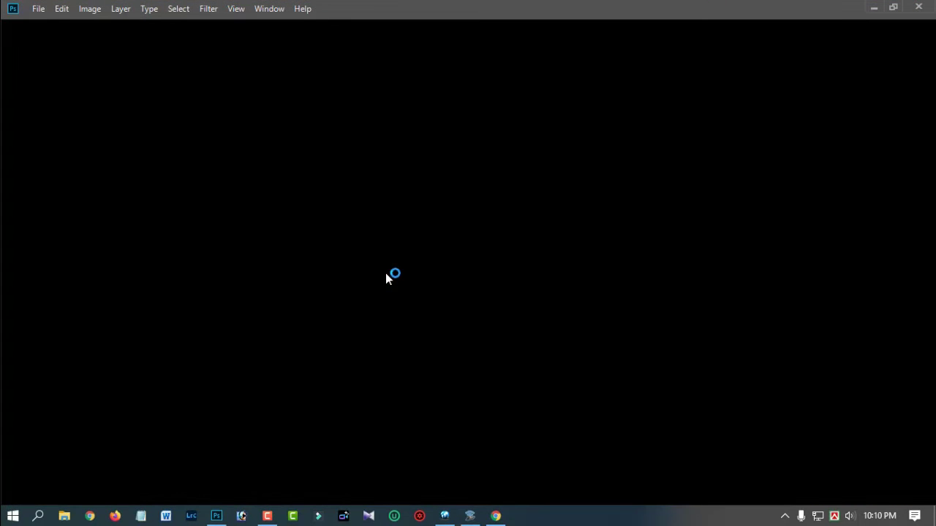
Step: Open the portrait IMG_2638 and the suit image 22 together from the Desktop folder
left_click(37, 7)
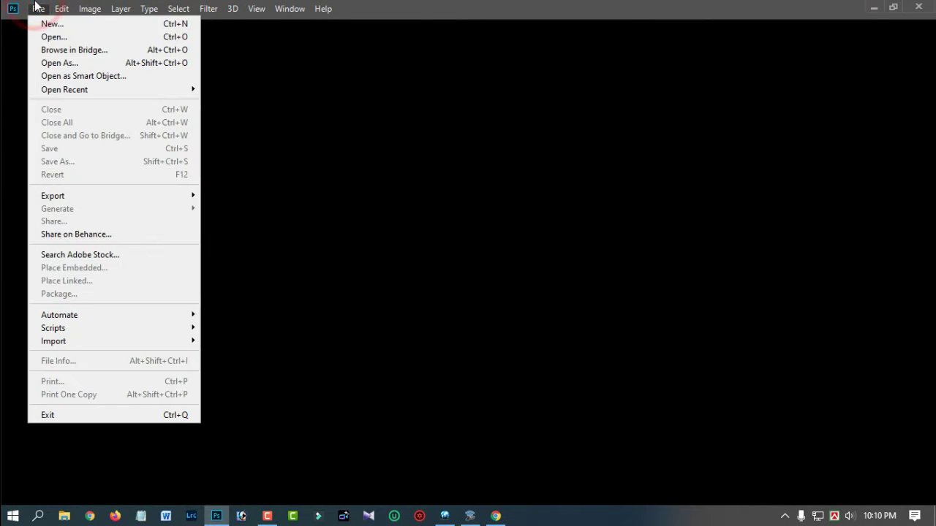
mouse_move(256, 8)
mouse_move(278, 242)
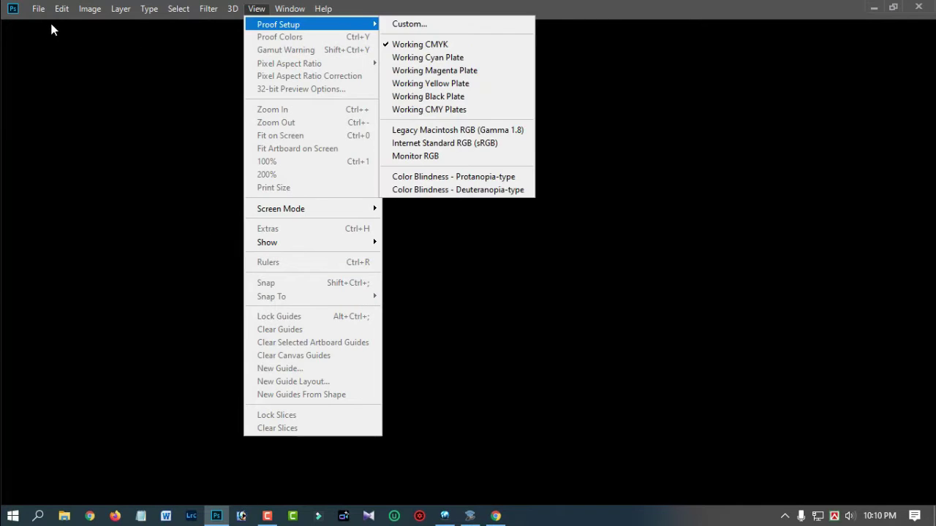
mouse_move(34, 8)
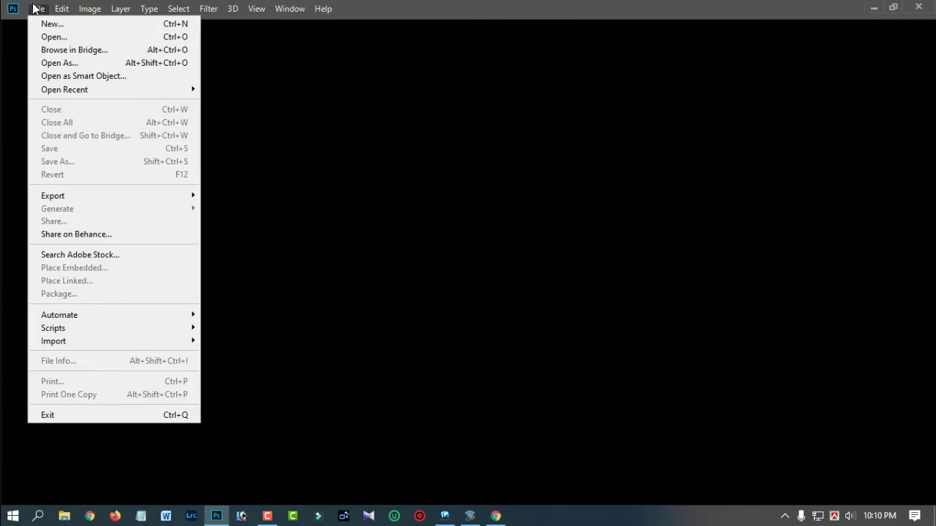
left_click(56, 37)
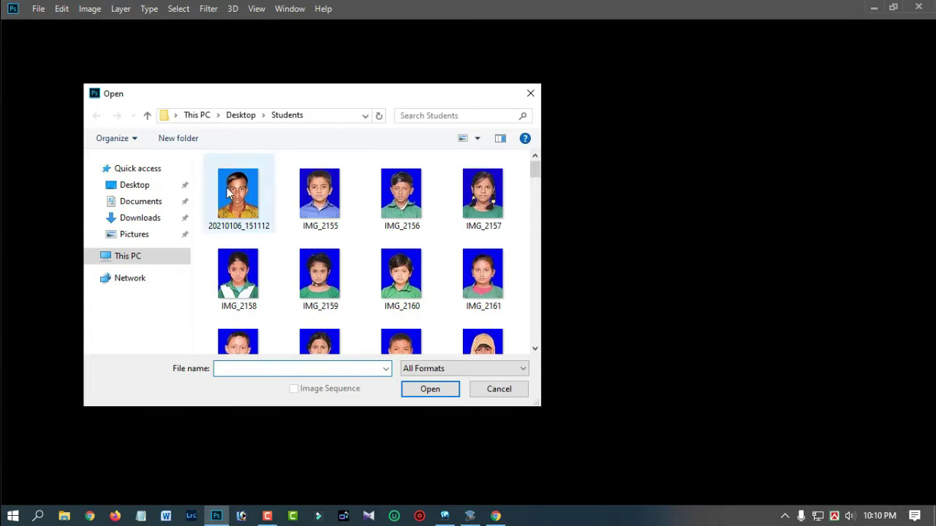
left_click(149, 184)
scroll(377, 238, "down", 5)
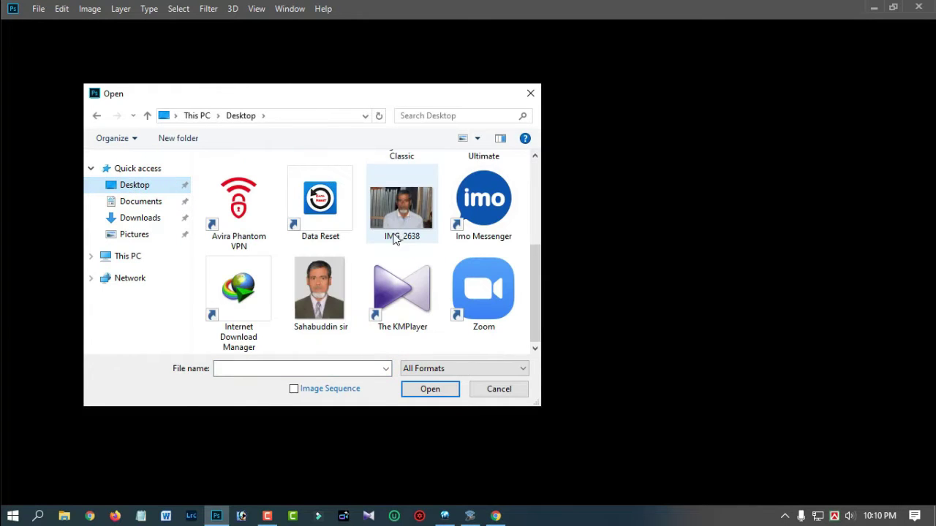
scroll(384, 260, "up", 1)
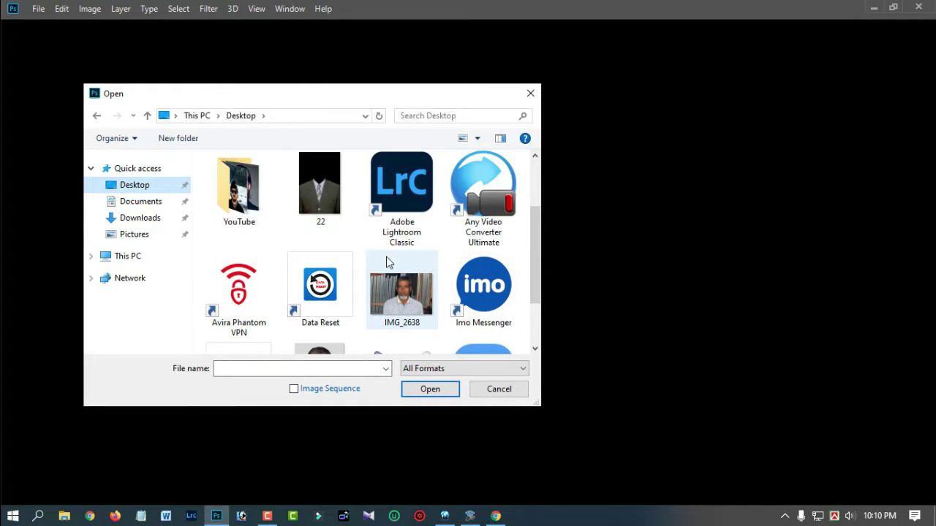
left_click(419, 287)
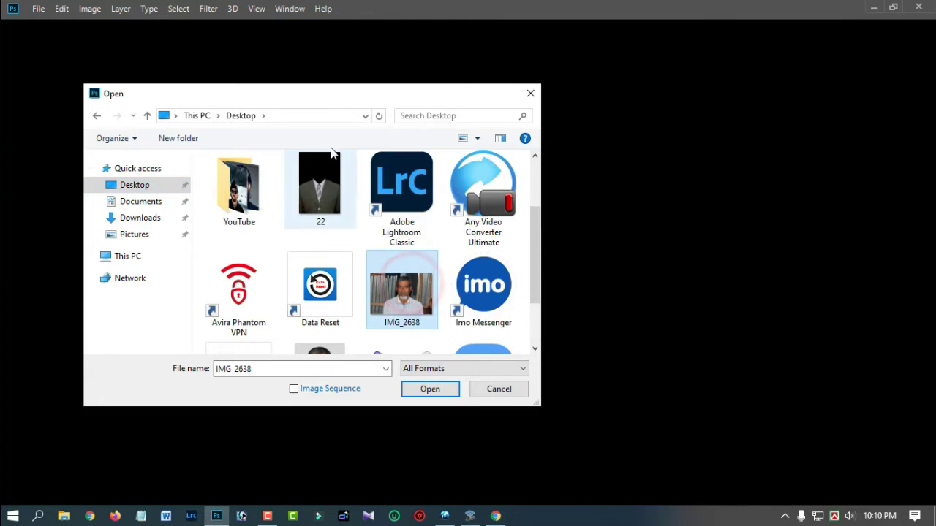
left_click(317, 180, "ctrl")
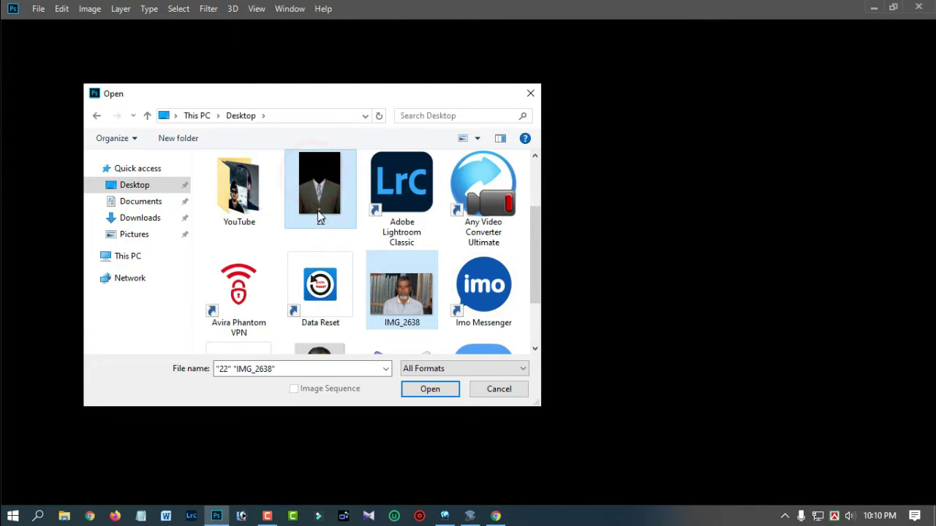
left_click(439, 389)
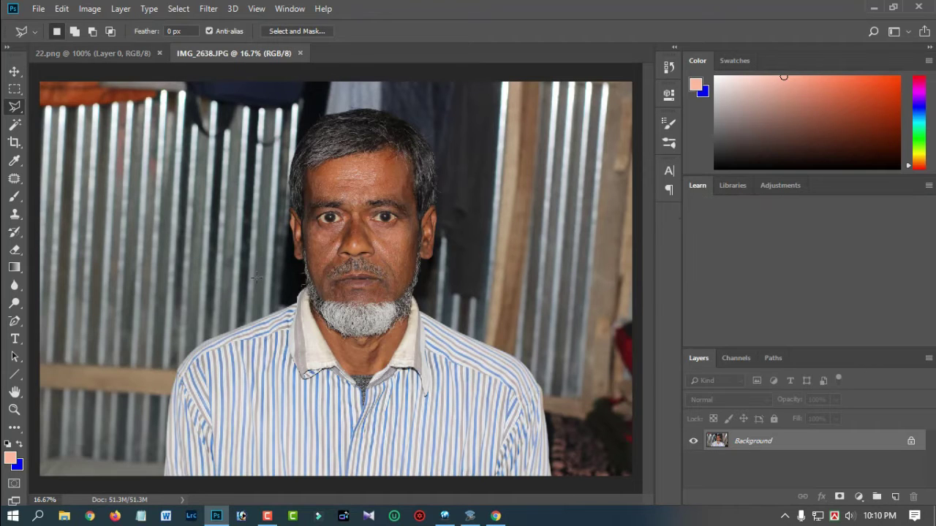
Step: View the suit image 22.png, and reorder the documents so that IMG_2638.JPG comes first and is active
left_click(126, 54)
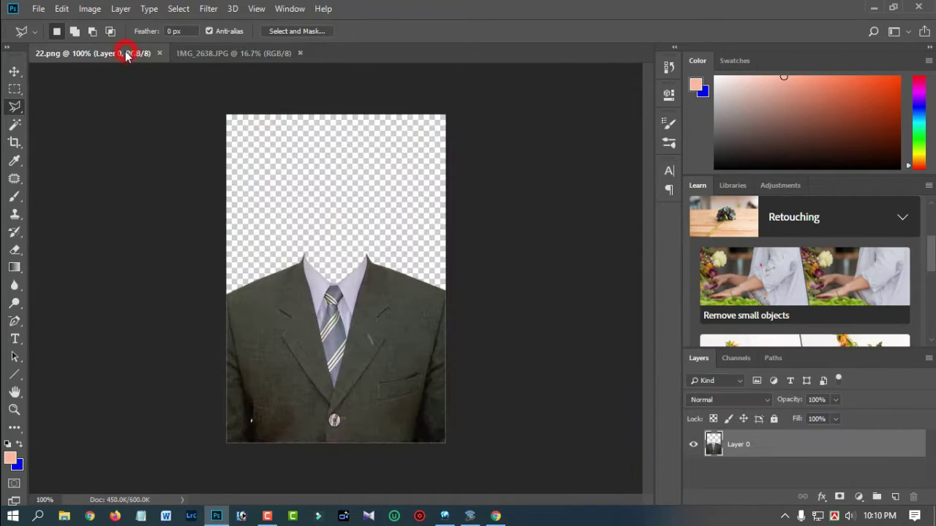
left_click_drag(228, 55, 95, 53)
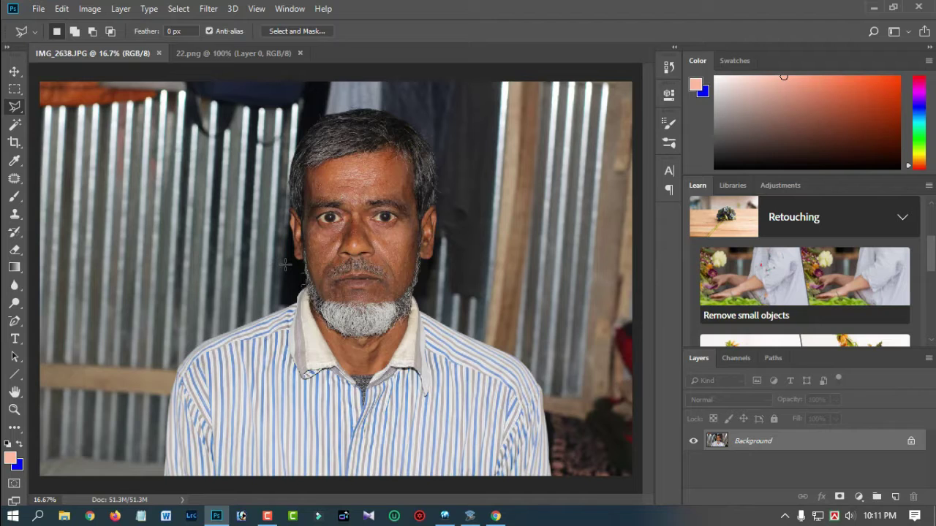
Step: Brighten the portrait with a Levels adjustment, setting the RGB midtone input to 1.19
key("ctrl+l")
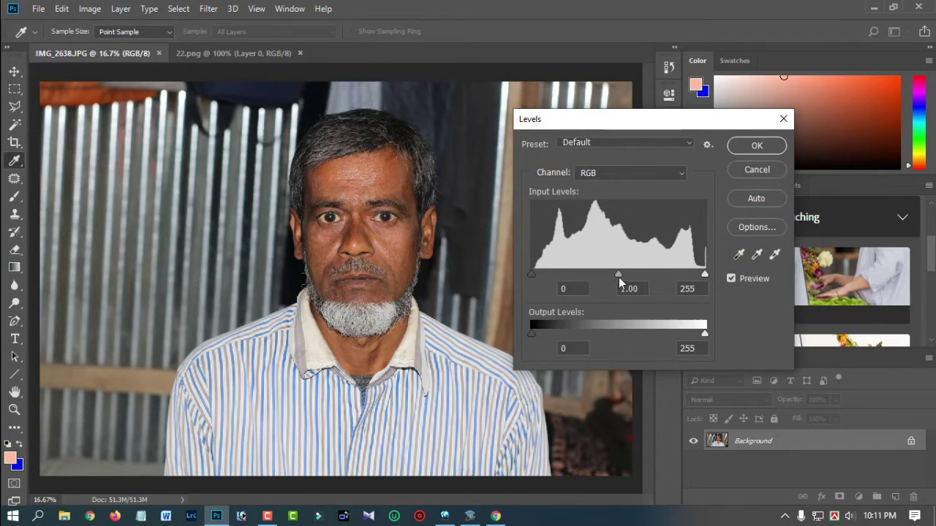
left_click_drag(621, 275, 607, 278)
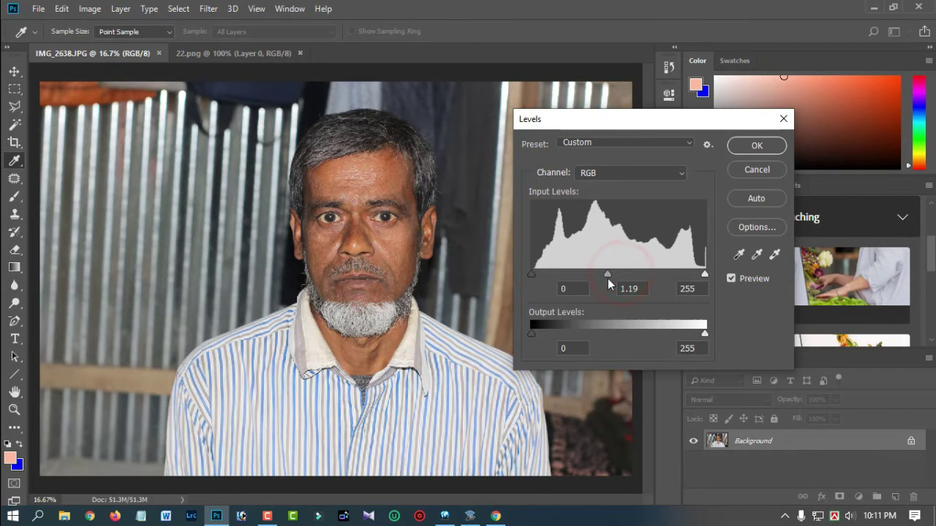
left_click(745, 146)
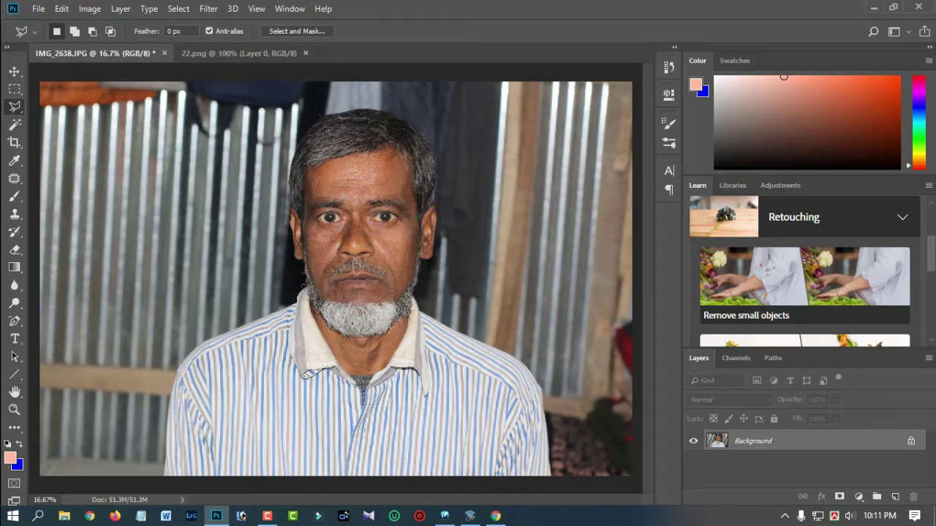
Step: Crop the portrait around the head and shoulders with the Passport Size preset, 1.5 x 1.9 in at 300 px/in
left_click(12, 144)
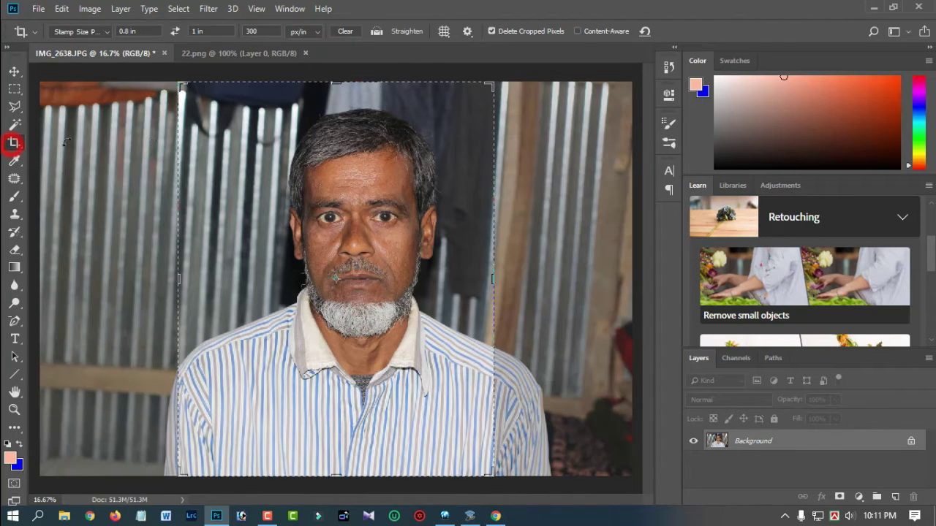
left_click(92, 34)
left_click(73, 229)
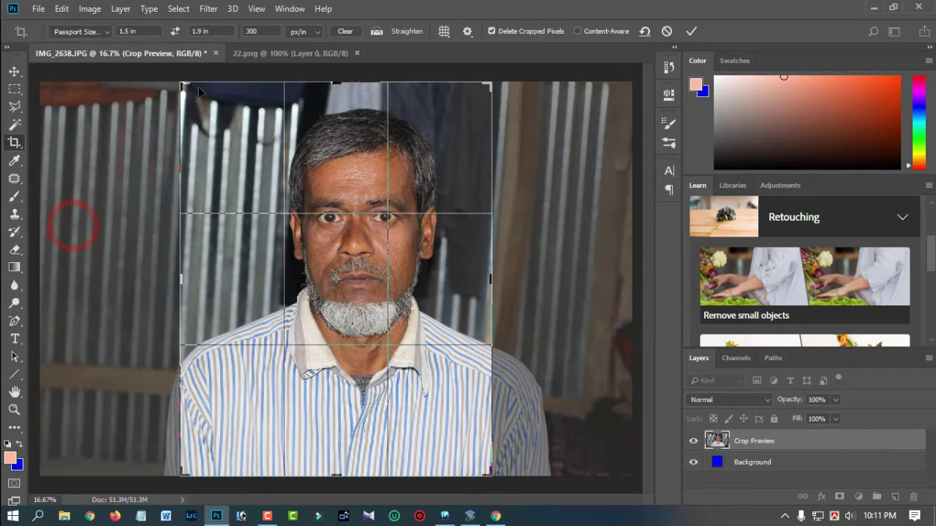
left_click_drag(182, 82, 204, 103)
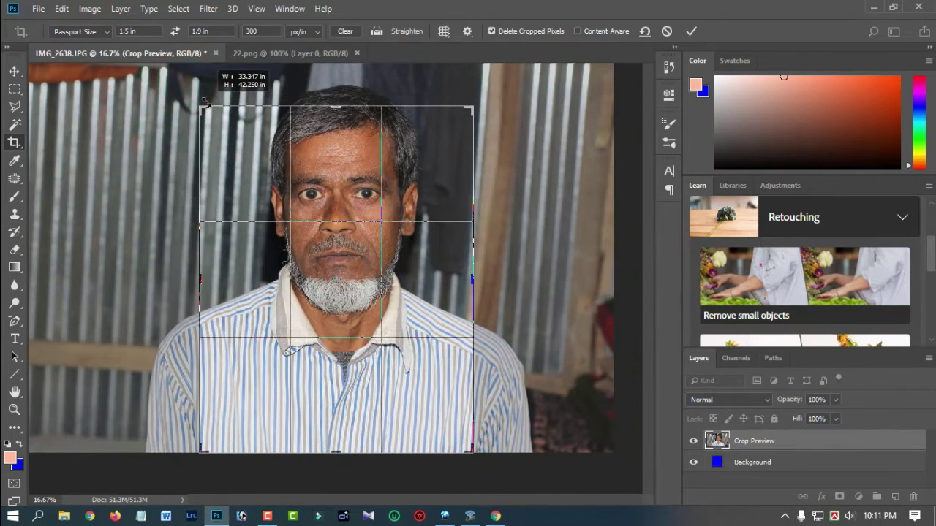
left_click_drag(328, 156, 326, 199)
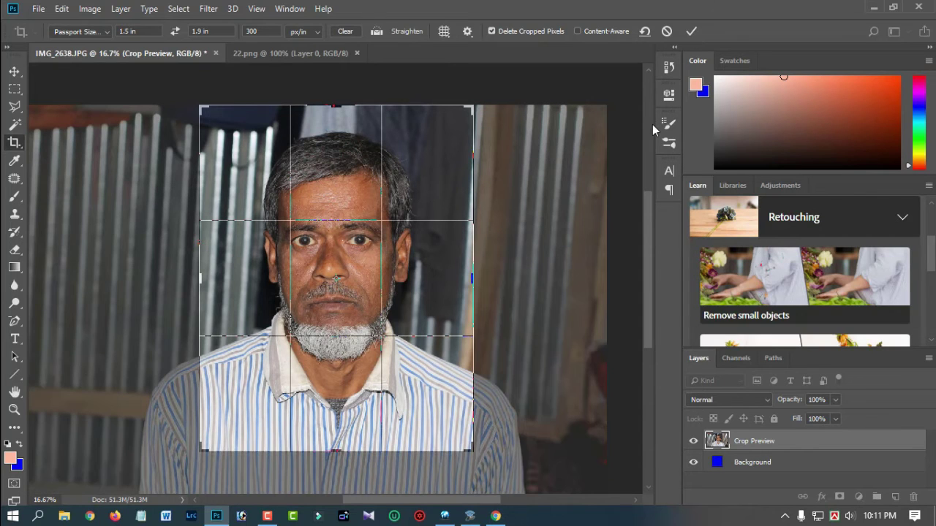
key("Return")
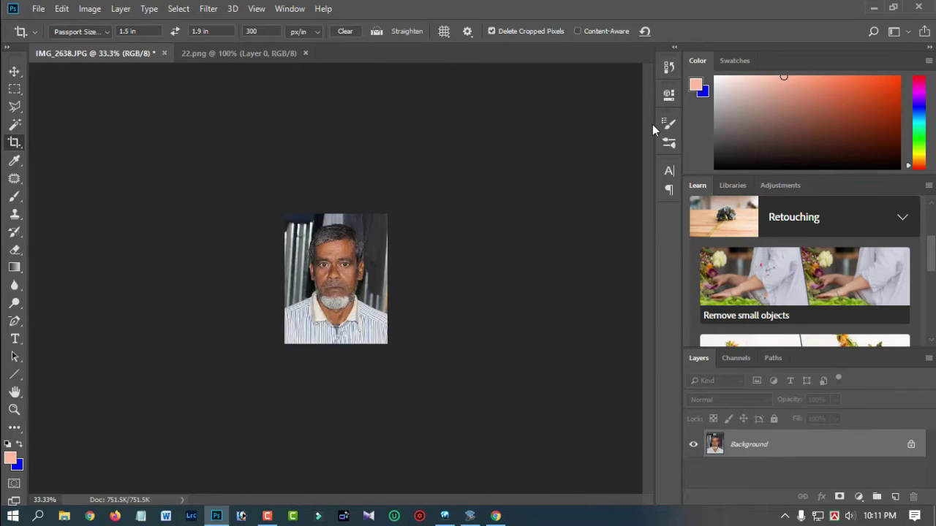
Step: Sample the forehead skin tone for the Brush and paint lightly over forehead and cheeks at 20% opacity and 1% flow
key("ctrl+1")
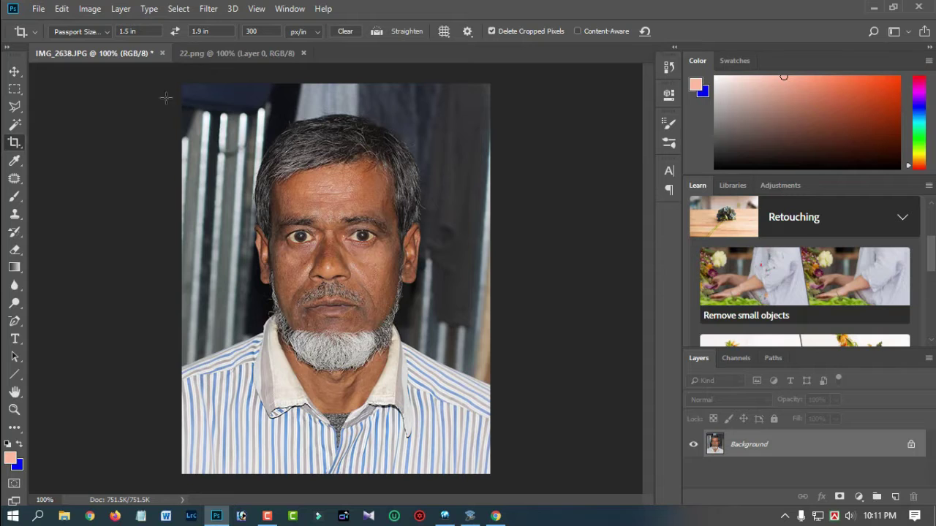
key("ctrl+plus")
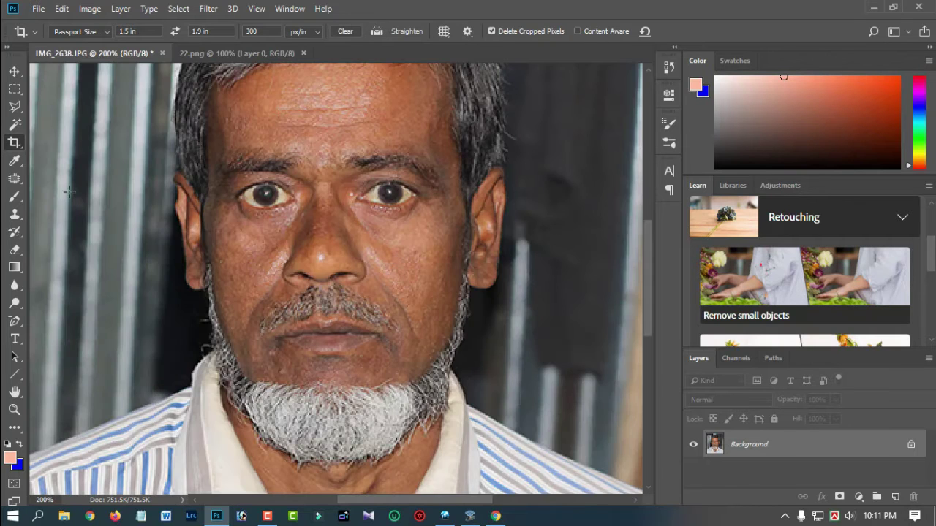
left_click(13, 198)
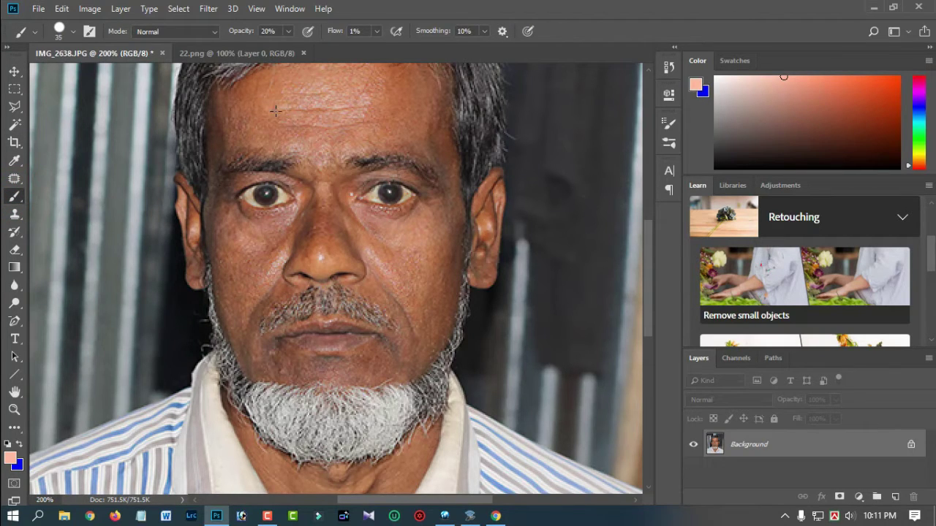
left_click(259, 95, "alt")
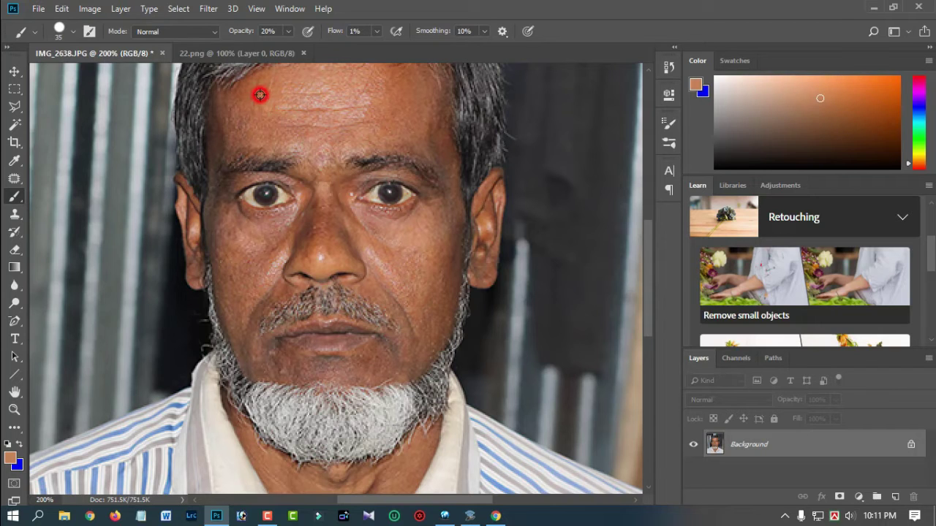
left_click(324, 96)
left_click(239, 251)
left_click(432, 188)
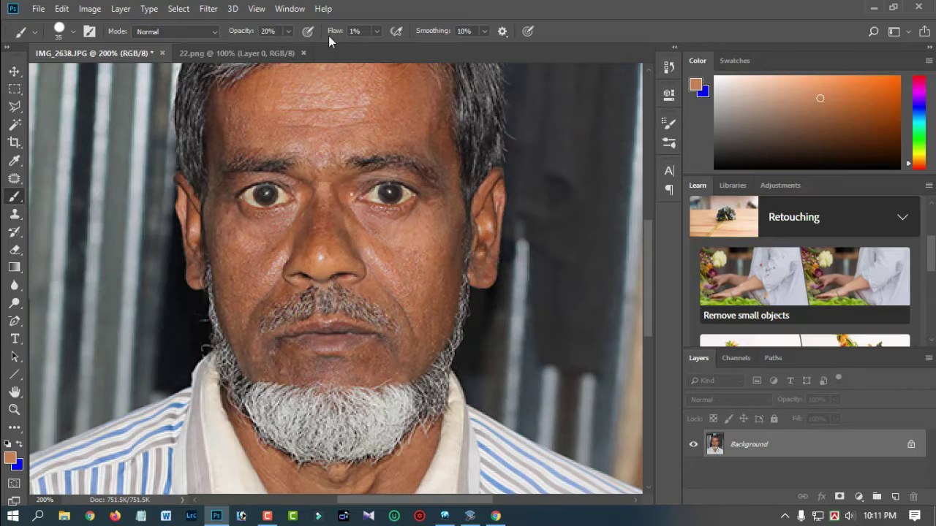
Step: Set the brush flow to 8% and smooth the skin on the forehead, cheeks and chin
left_click(319, 100)
key("shift+0")
key("shift+8")
left_click(412, 140)
left_click(431, 302)
left_click(419, 316)
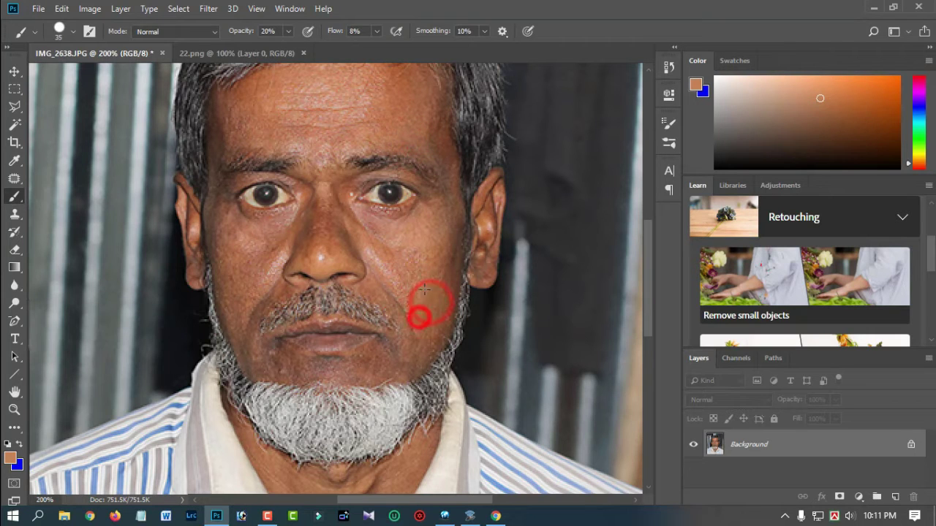
left_click(359, 367)
left_click(326, 359)
left_click(224, 268)
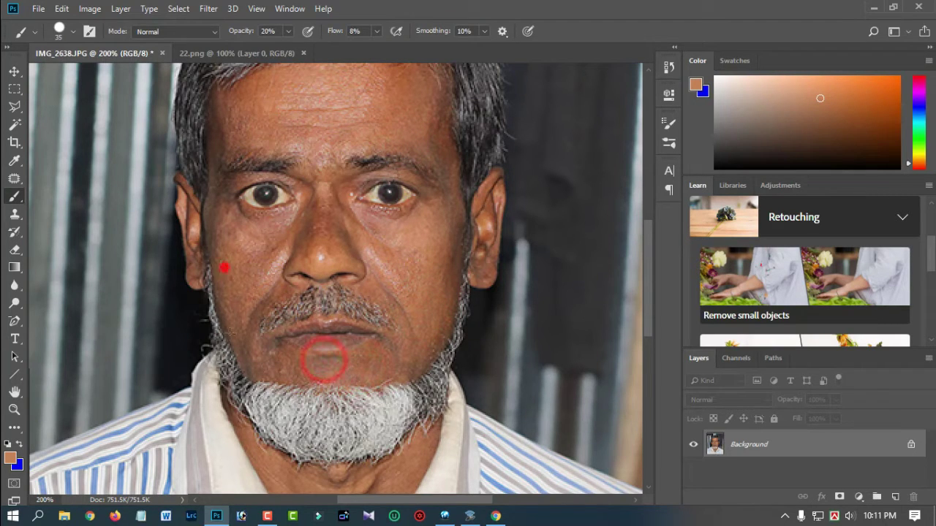
Step: Brush the sampled skin tone over the nose, around the eyebrow and temple, and across the forehead
left_click(293, 237)
left_click(307, 208)
left_click(263, 160)
left_click(222, 187)
left_click(245, 144)
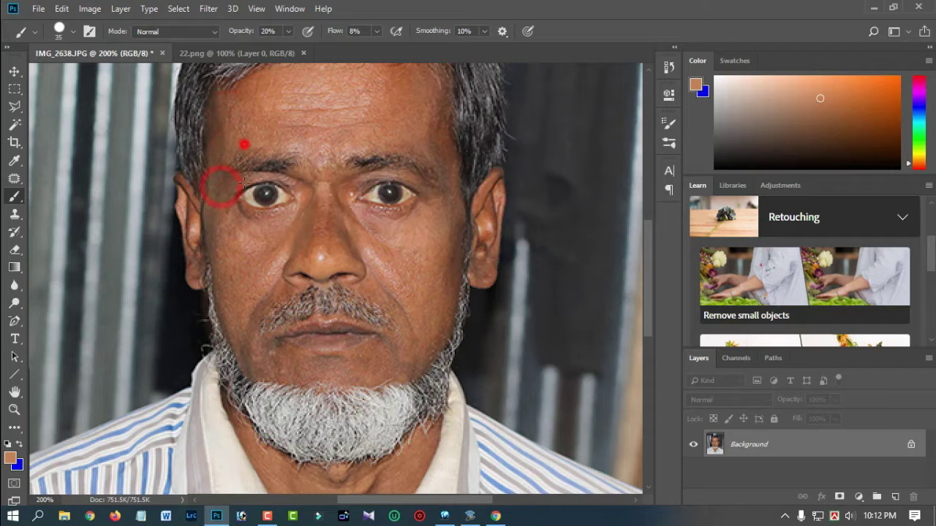
left_click(387, 85)
left_click(338, 190)
left_click(297, 240)
left_click(279, 290)
Step: Smooth the skin on the neck below the beard, the chin and the lower cheek with the brush
left_click_drag(322, 431, 334, 294)
left_click(346, 333)
left_click(363, 340)
left_click(413, 322)
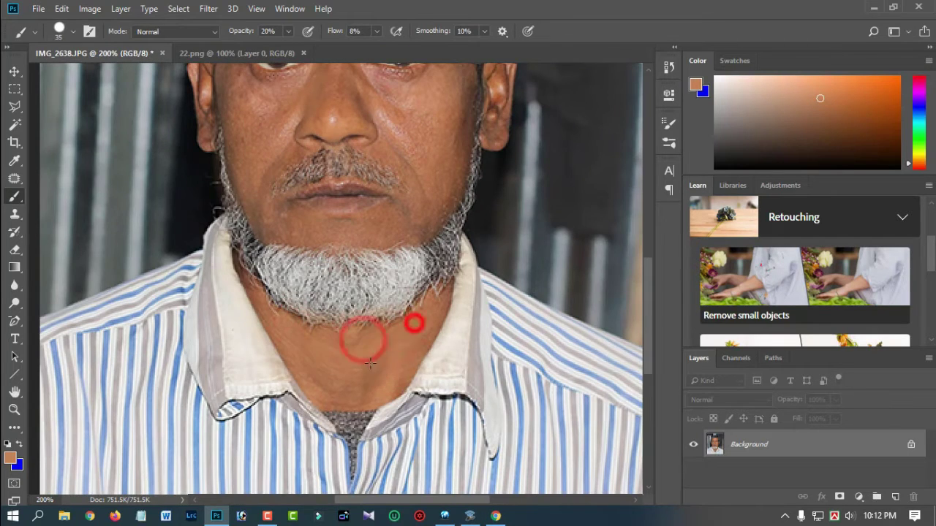
left_click(308, 238)
left_click(236, 183)
Step: Even out the skin on the cheeks, beside the nose and along both sides of the forehead with the brush
left_click_drag(329, 212, 301, 351)
left_click(433, 154)
left_click(215, 249)
left_click(271, 232)
left_click_drag(326, 192, 326, 258)
left_click(221, 154)
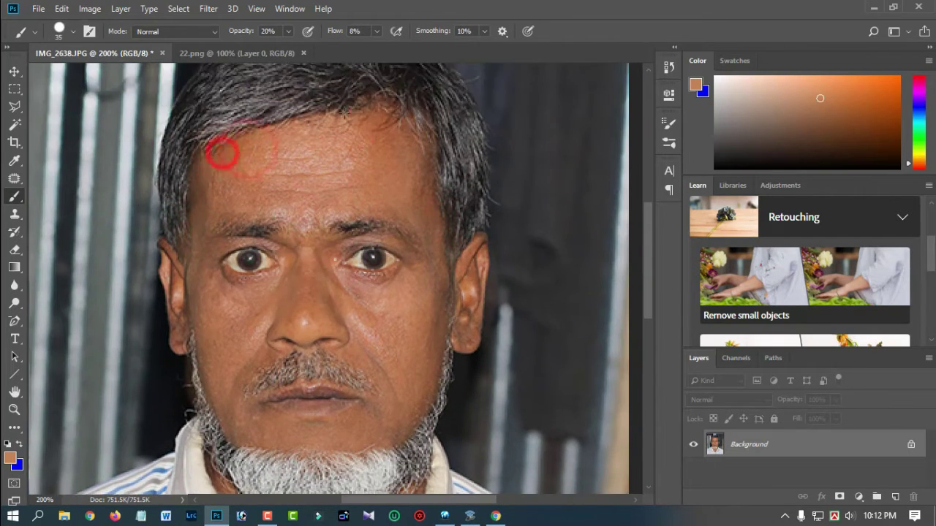
left_click(413, 188)
Step: Examine the smoothed skin on the face, beard and neck at several magnifications
key("ctrl+minus")
key("ctrl+minus")
key("ctrl+plus")
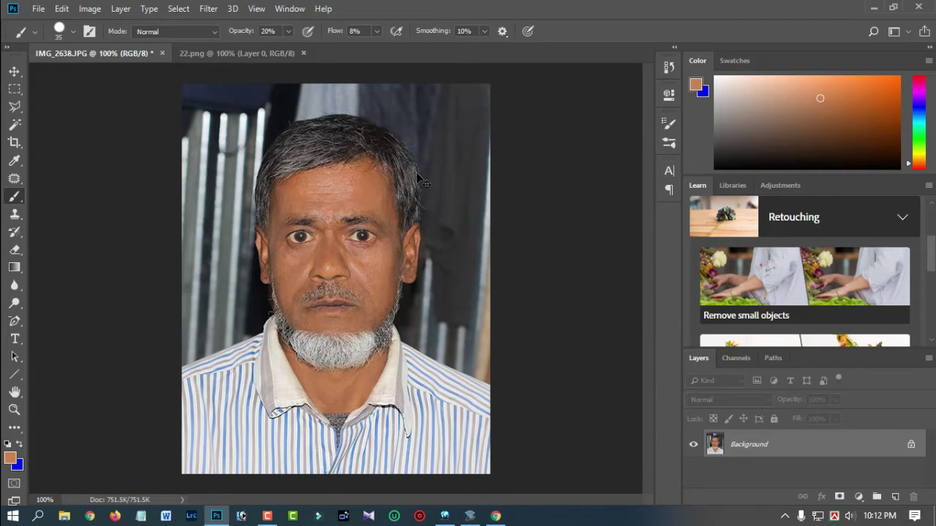
key("ctrl+plus")
key("ctrl+minus")
left_click(339, 306)
key("ctrl+plus")
key("ctrl+plus")
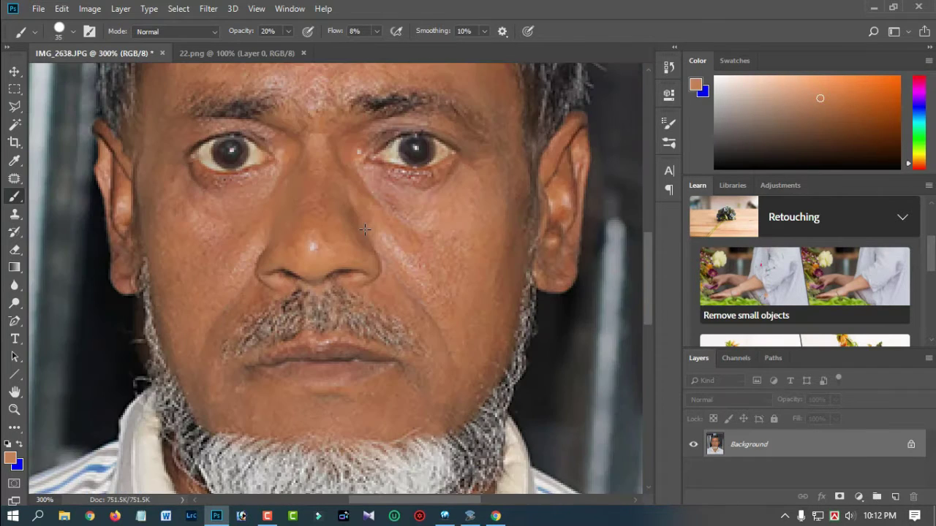
left_click_drag(445, 340, 441, 236)
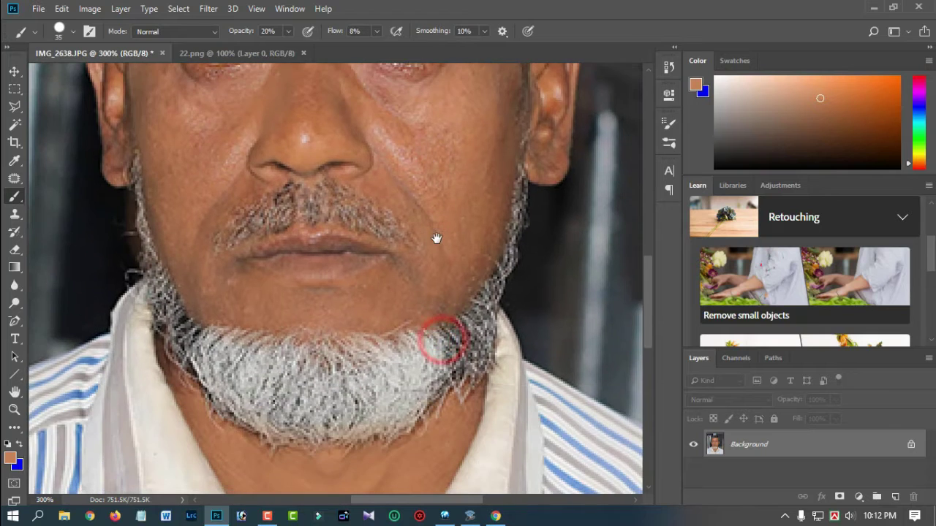
key("ctrl+minus")
key("ctrl+minus")
key("ctrl+plus")
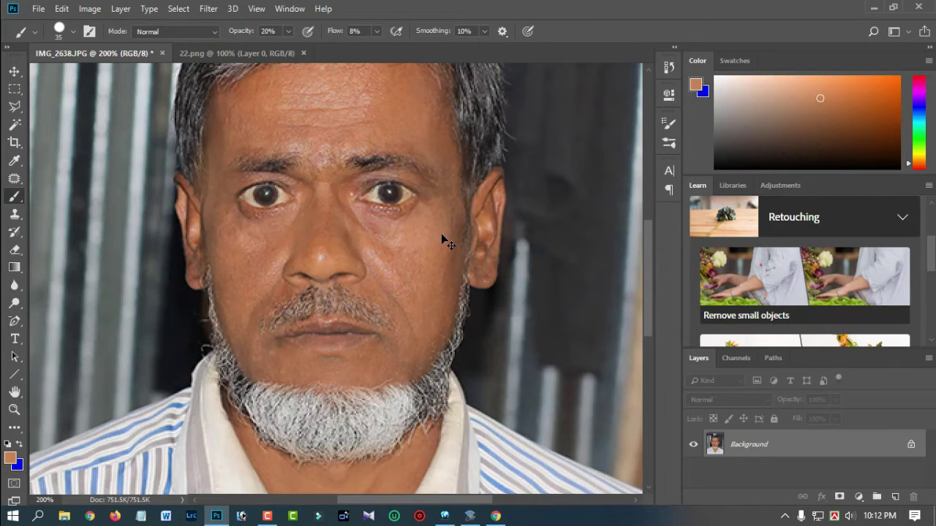
key("ctrl+minus")
key("ctrl+plus")
key("ctrl+minus")
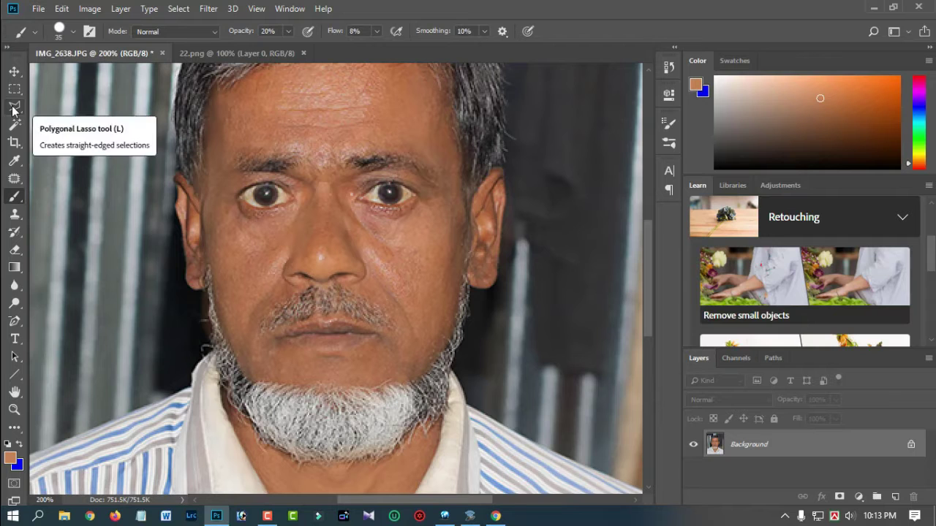
Step: Start a Polygonal Lasso outline at the shirt opening and trace the inner collar edge up the man's left side of the neck
left_click(13, 109)
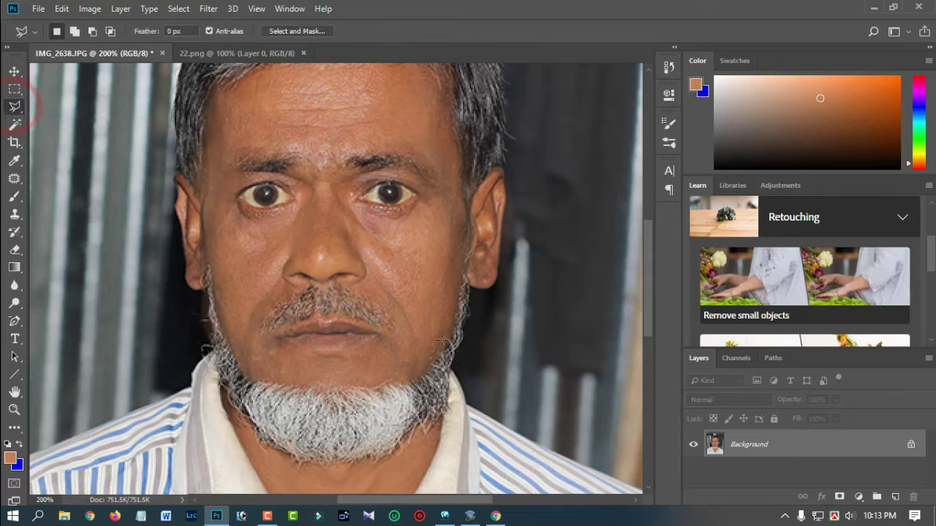
mouse_move(449, 411)
left_mouse_down()
mouse_move(382, 250)
mouse_move(388, 237)
mouse_move(437, 241)
mouse_move(475, 274)
left_mouse_up()
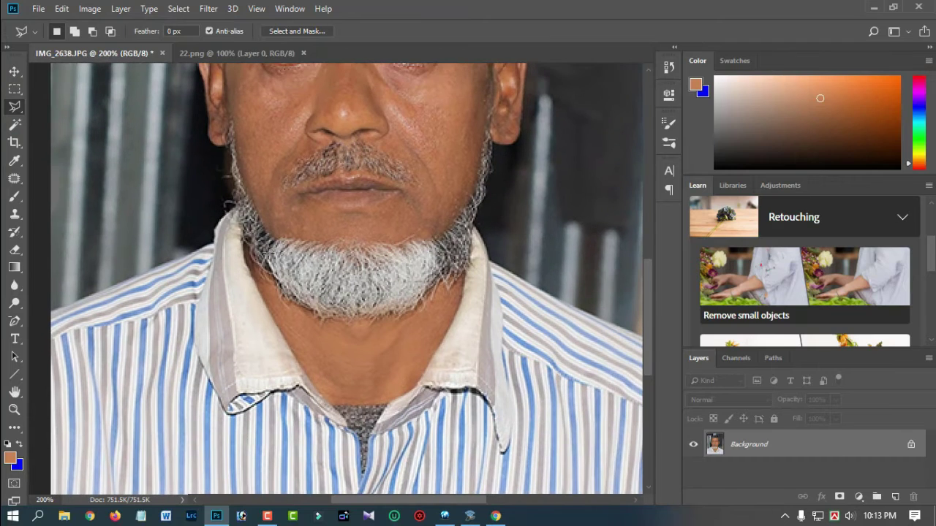
left_click_drag(298, 235, 275, 327)
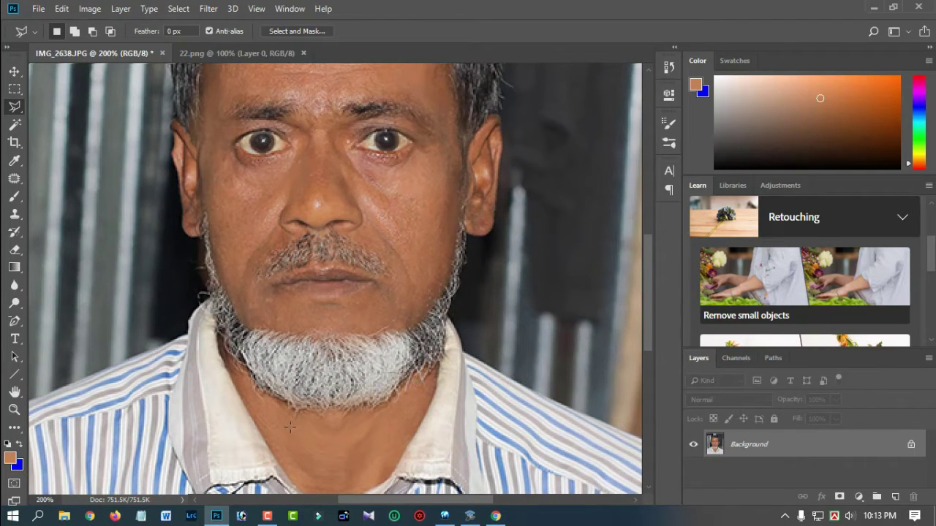
scroll(413, 427, "down", 2)
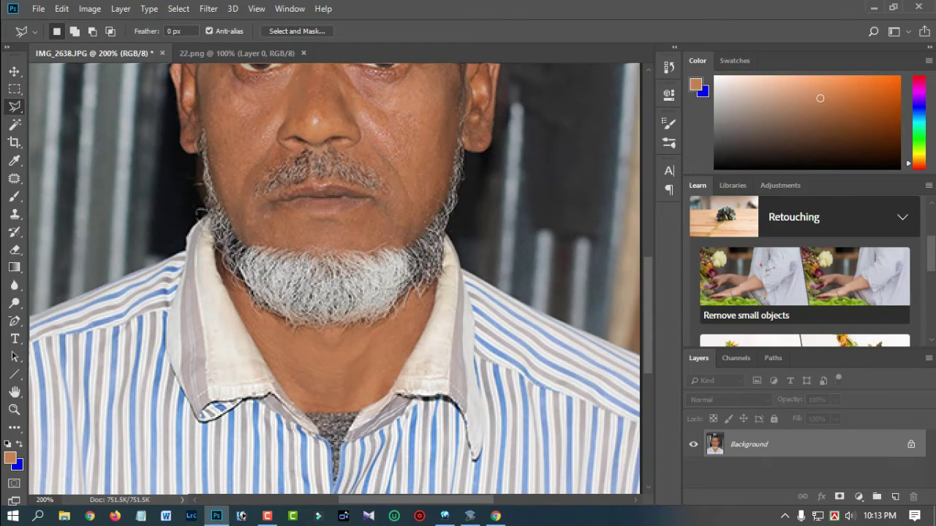
left_click(338, 450)
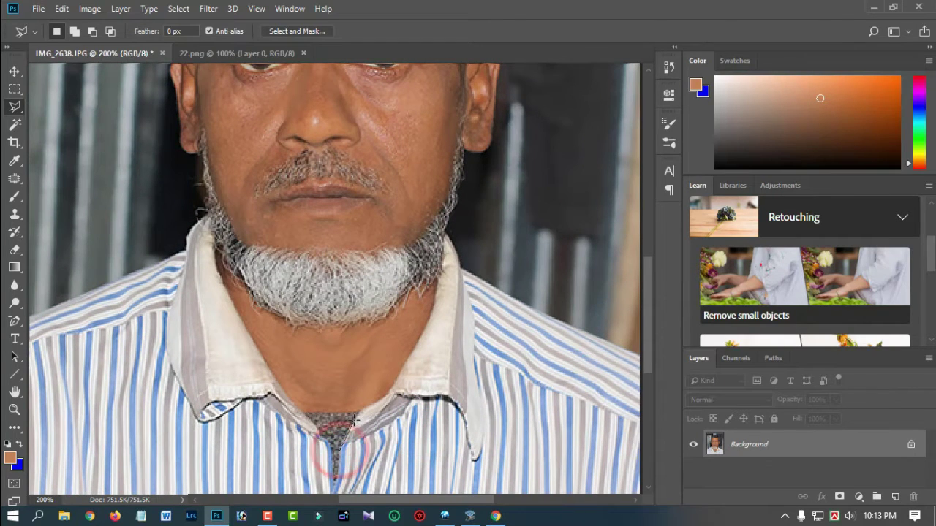
left_click(357, 418)
left_click(388, 393)
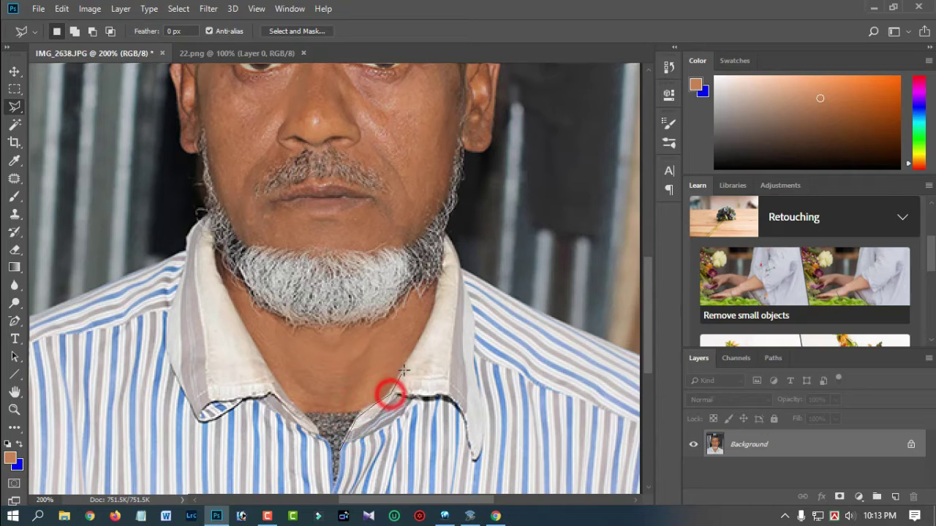
left_click(406, 371)
left_click(428, 333)
left_click_drag(432, 284, 407, 403)
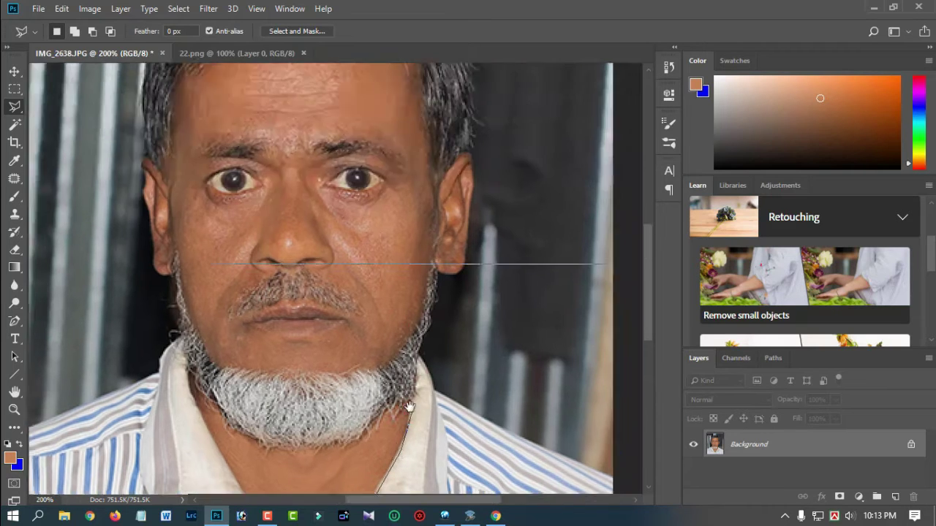
Step: Continue the lasso outline along the beard edge and around the lobe of the man's left ear
key("ctrl+plus")
left_click(385, 380)
left_click(388, 338)
left_click(391, 291)
left_click(402, 259)
left_click(419, 199)
left_click(421, 168)
left_click(438, 175)
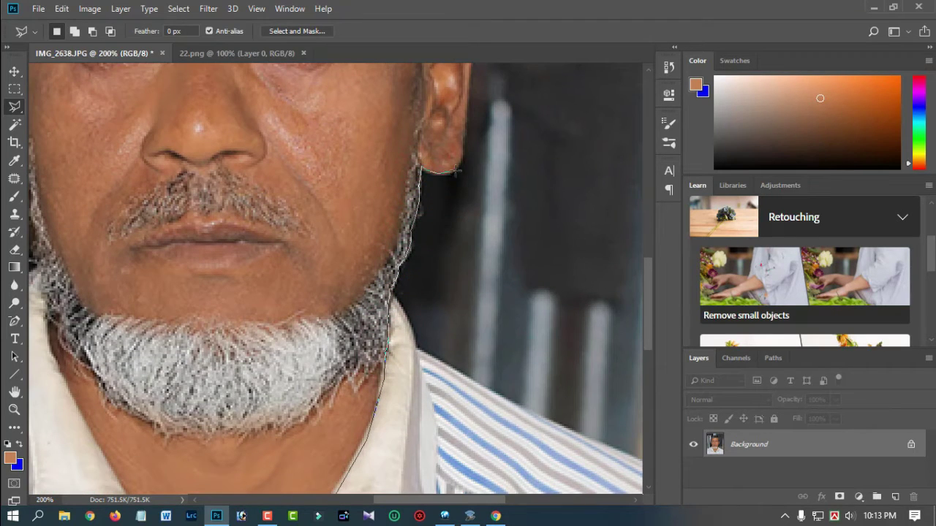
left_click(456, 172)
Step: Trace the outer edge of the man's left ear up to the hair with the Polygonal Lasso
left_click_drag(464, 121, 463, 270)
left_click(473, 194)
left_click_drag(469, 150, 468, 234)
left_click(468, 201)
key("BackSpace")
left_click(454, 227)
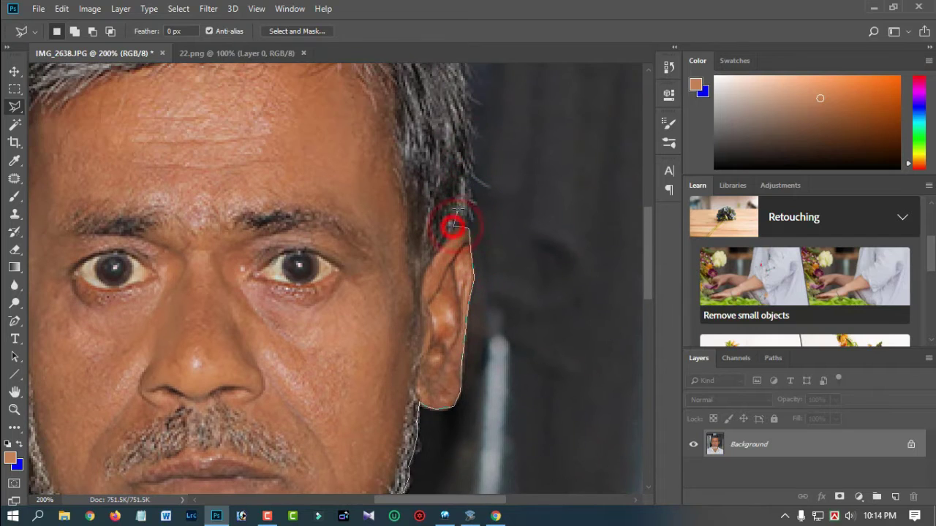
Step: Trace the hair from above the man's left ear across the top of the head
left_click(462, 205)
left_click(466, 174)
left_click_drag(468, 113, 449, 290)
left_click(448, 262)
left_click(442, 223)
left_click(417, 183)
left_click(273, 92)
left_click_drag(253, 87, 380, 106)
left_click(222, 127)
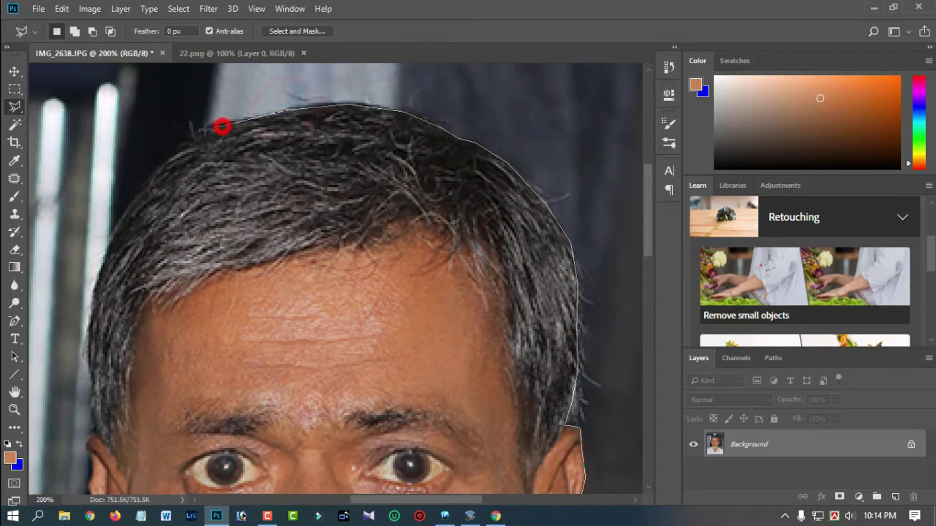
Step: Trace the hair down the man's right side and around his right ear to the lobe
left_click_drag(103, 267, 198, 152)
left_click(185, 188)
left_click(187, 259)
left_click(199, 323)
left_click(181, 321)
left_click(185, 354)
left_click_drag(193, 415, 194, 256)
left_click(205, 317)
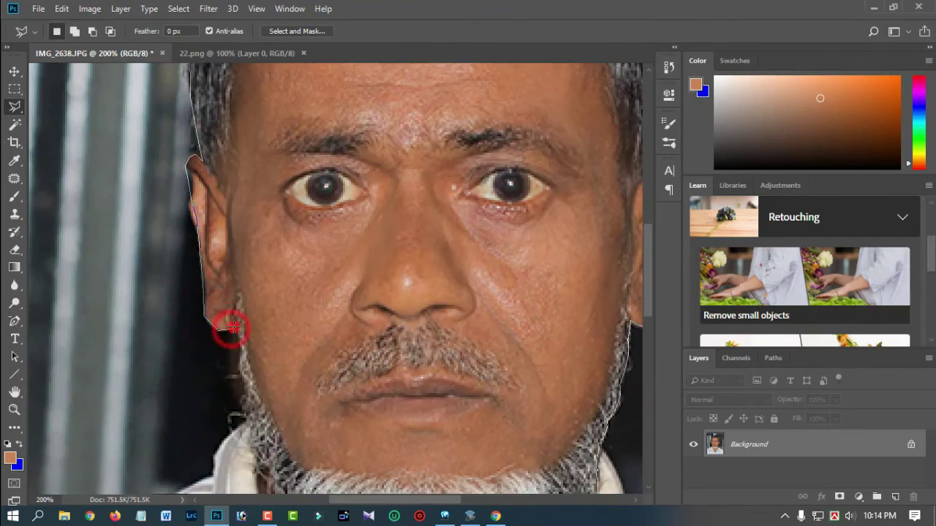
Step: Continue the lasso outline from the man's right earlobe along the beard edge down to the shirt collar
key("ctrl+plus")
key("ctrl+plus")
left_click_drag(168, 366, 260, 215)
left_click(267, 282)
left_click_drag(285, 392, 276, 241)
left_click(305, 279)
left_click(289, 245)
Step: Trace the inner collar edge down the man's right side of the neck and close the selection at the shirt opening
mouse_move(321, 367)
left_mouse_down()
mouse_move(256, 204)
mouse_move(282, 212)
left_mouse_up()
left_click(313, 271)
left_click(354, 339)
left_click_drag(411, 399, 315, 273)
left_click(354, 309)
left_click(380, 335)
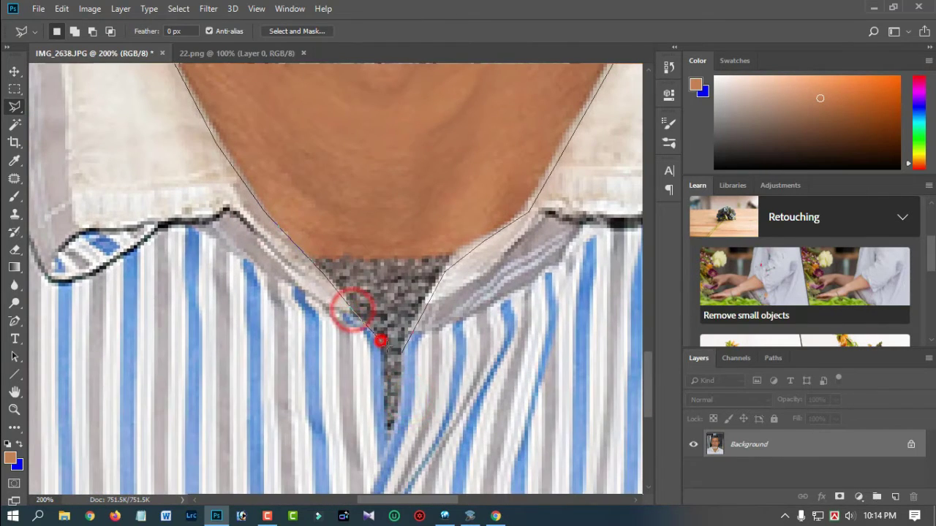
left_click(392, 356)
left_click(401, 351)
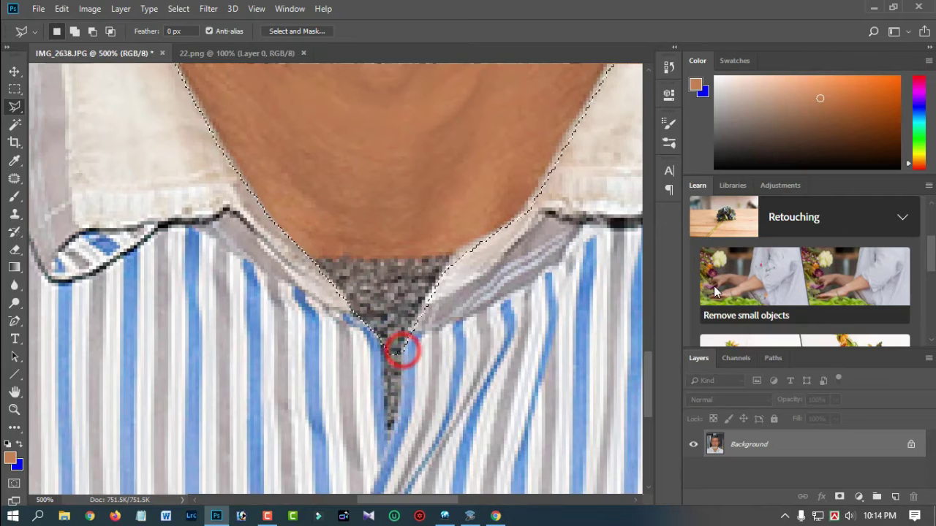
Step: Open the head selection in Select and Mask and output the cutout to a new layer
key("ctrl+minus")
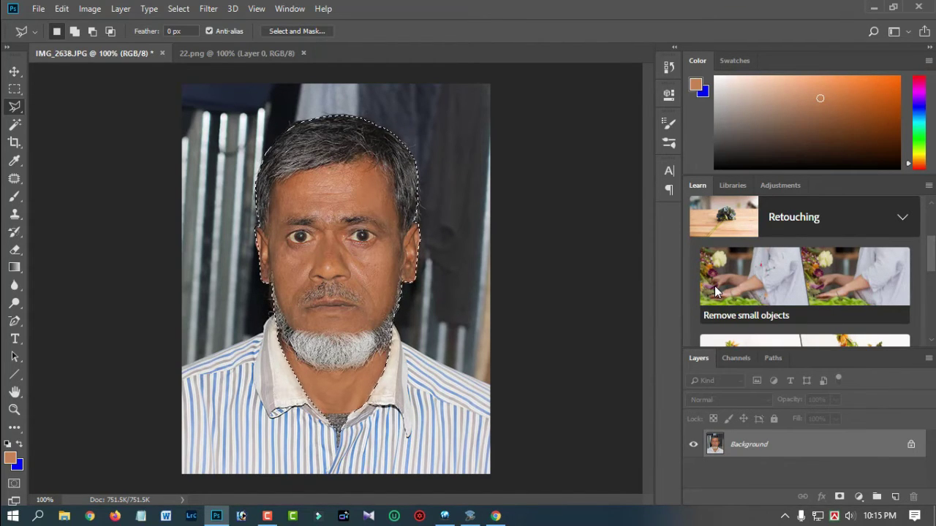
key("alt+ctrl+r")
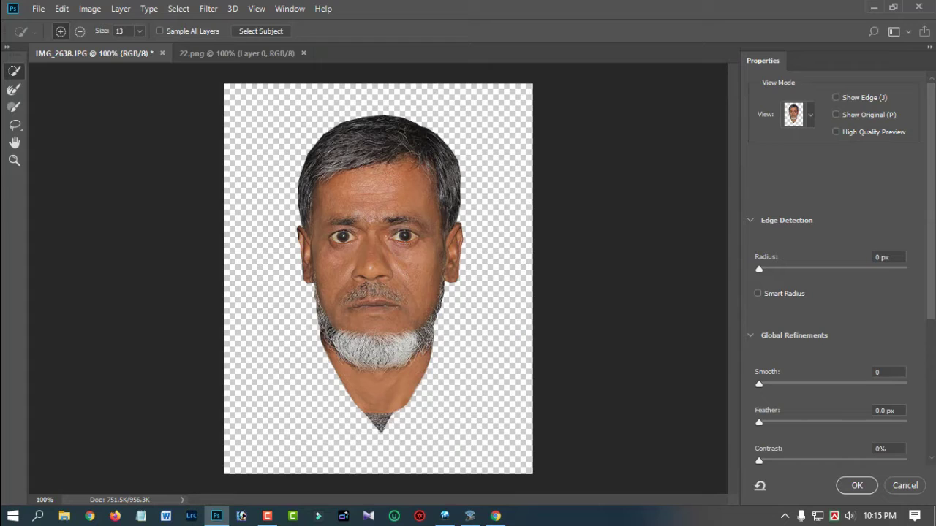
scroll(808, 375, "down", 5)
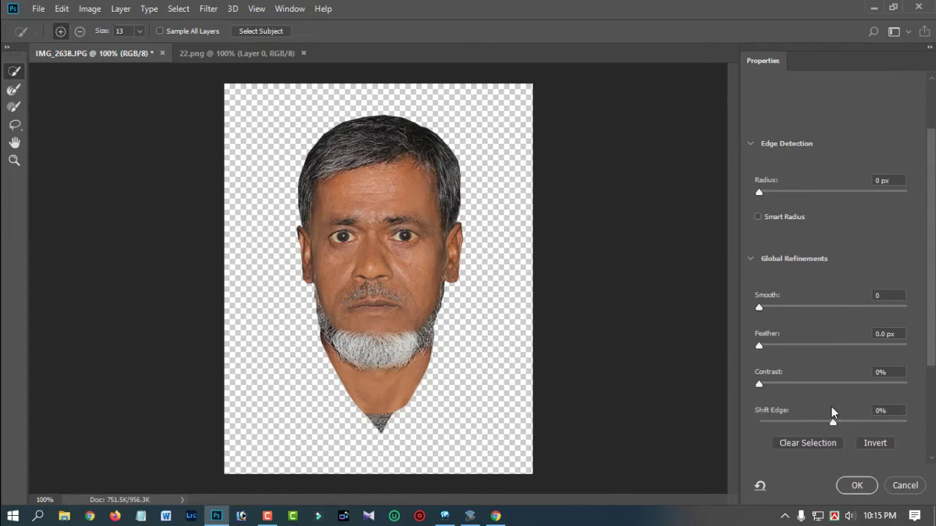
scroll(812, 409, "down", 1)
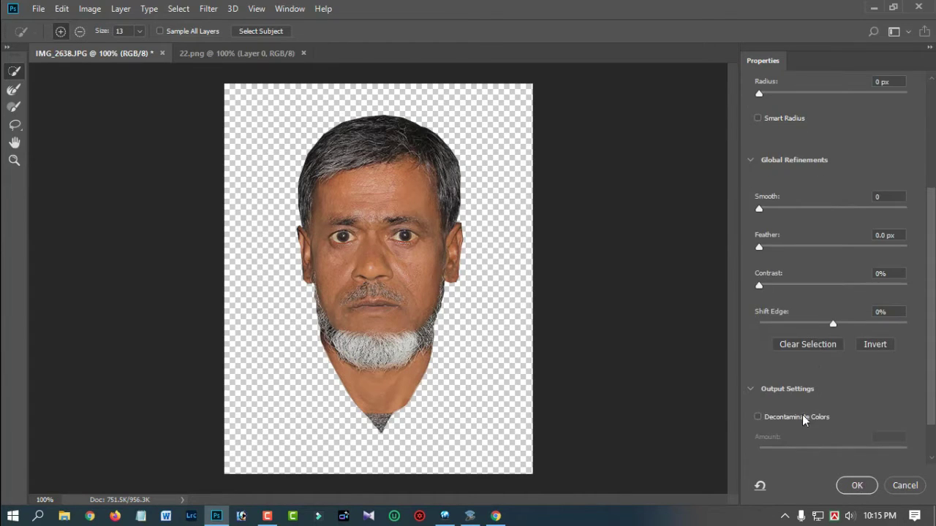
left_click(759, 394)
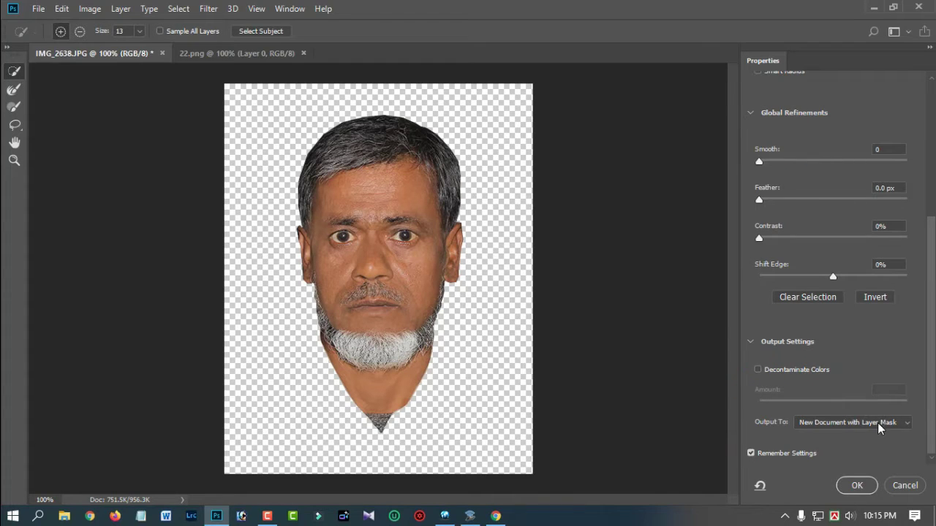
left_click(880, 427)
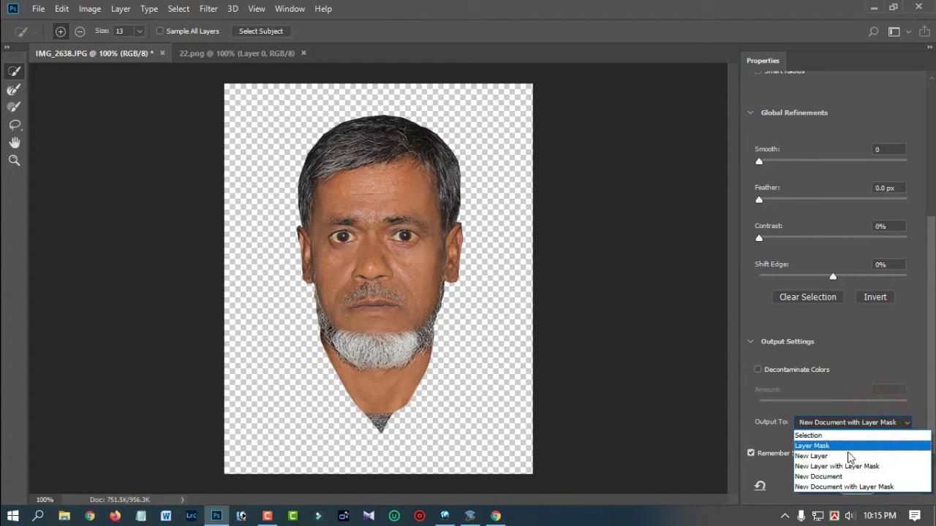
left_click(822, 456)
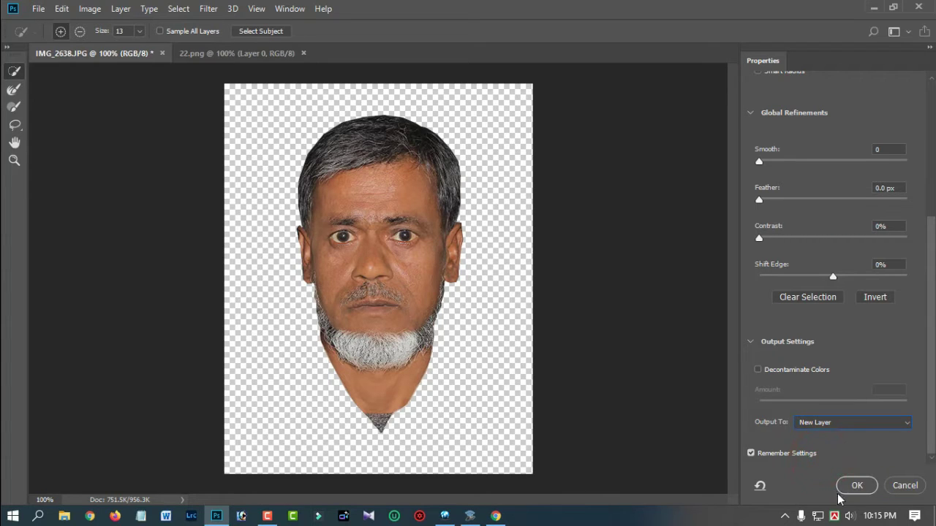
left_click(858, 487)
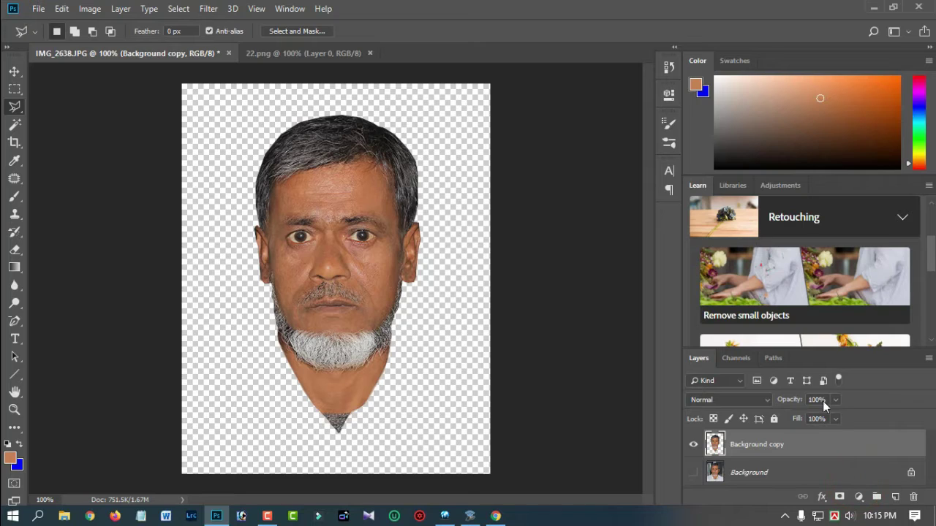
Step: Activate the Move tool and check the suit image 22.png against the cut-out head in IMG_2638.JPG
left_click(14, 71)
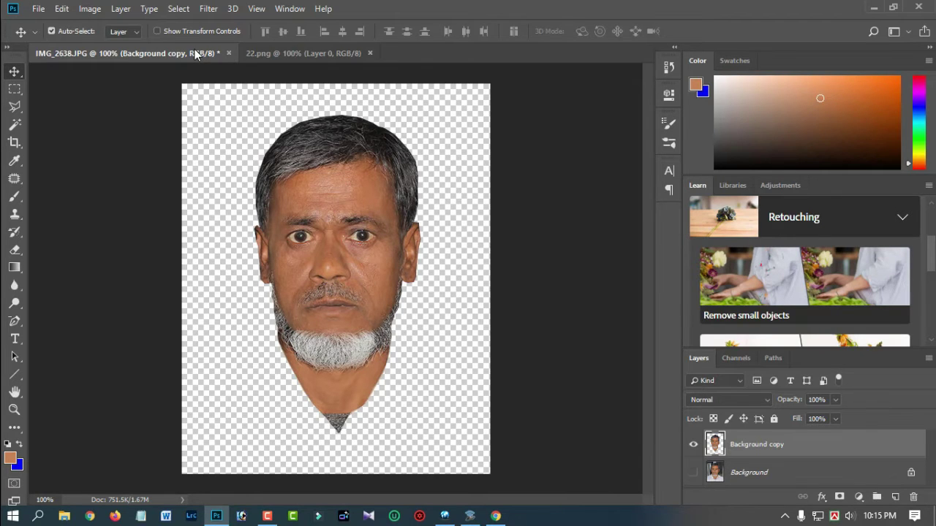
left_click(269, 54)
left_click(162, 53)
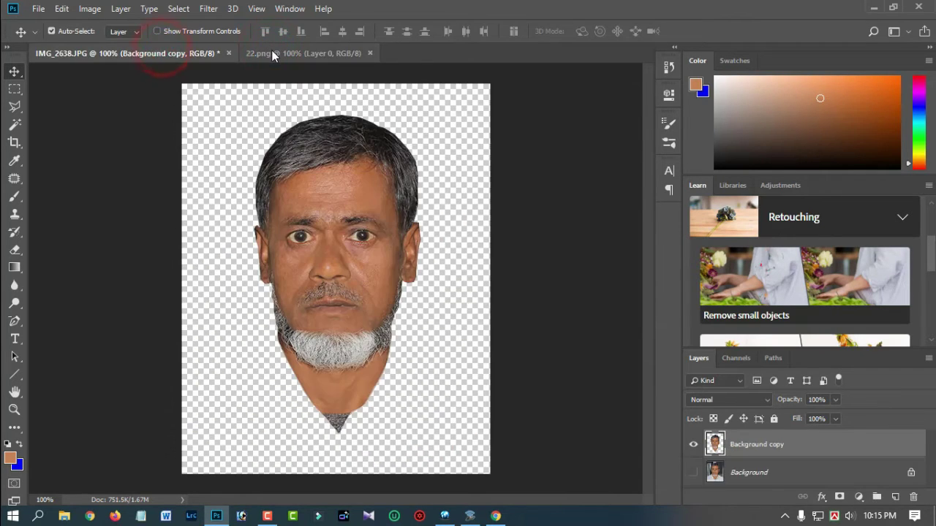
left_click(271, 53)
left_click(188, 57)
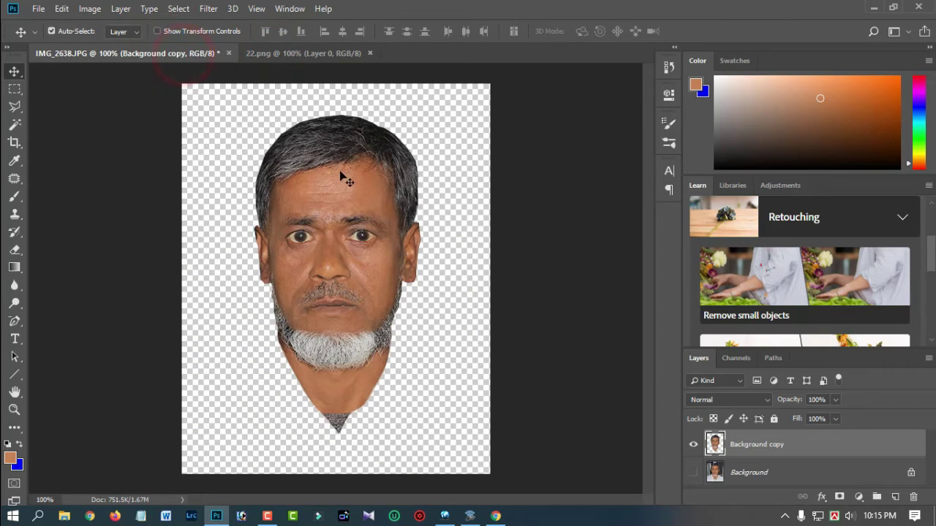
Step: Create a new A4 print document, 210 x 297 mm at 300 ppi with a white background
left_click(38, 9)
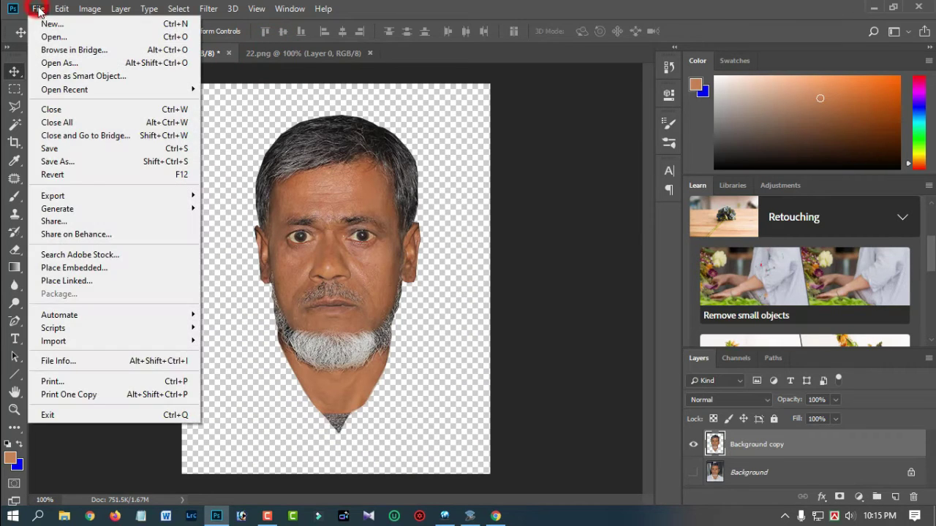
left_click(66, 21)
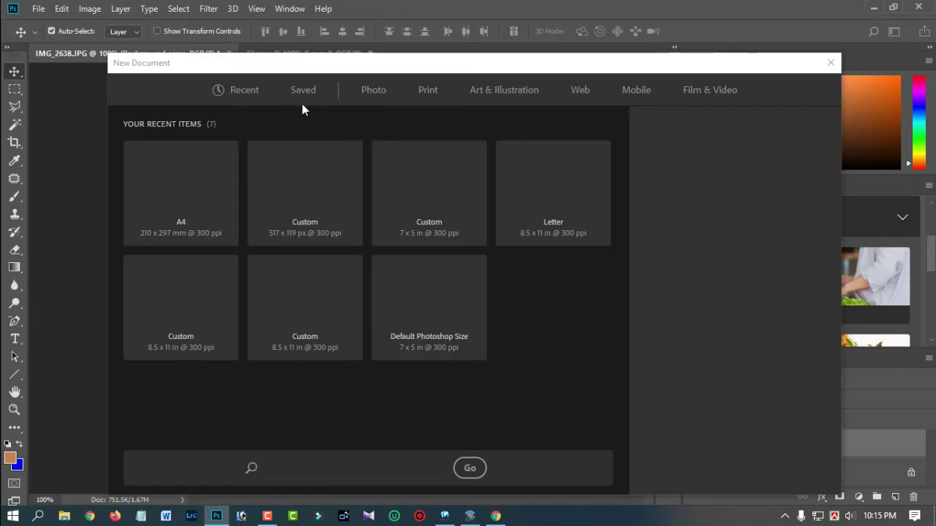
left_click(430, 94)
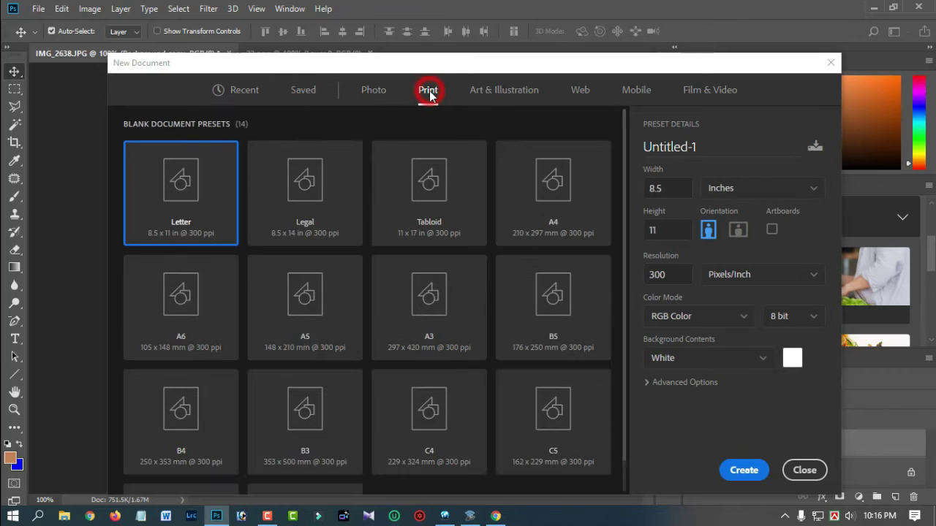
left_click(554, 186)
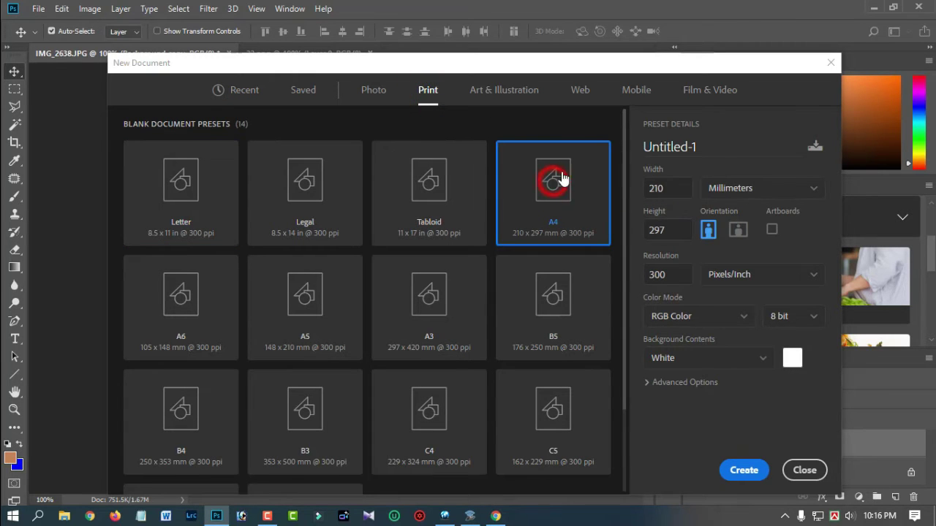
left_click(743, 468)
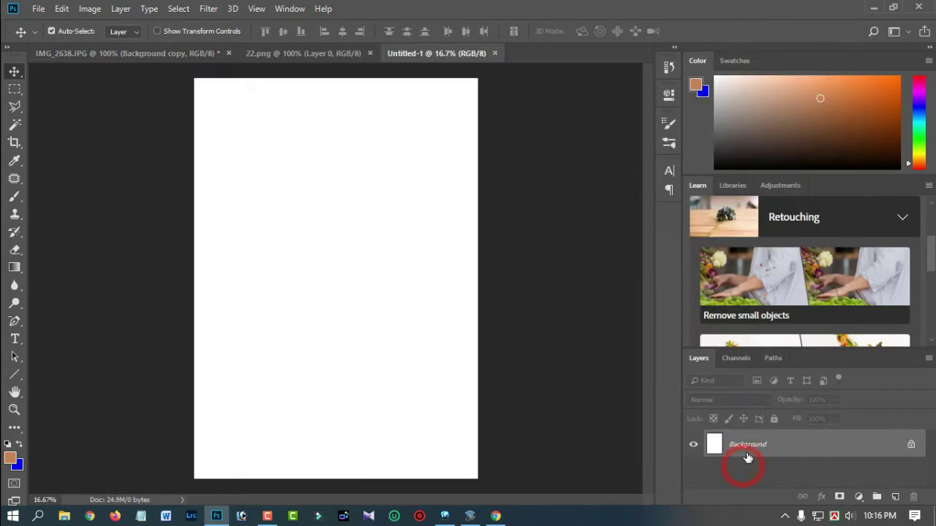
key("ctrl+plus")
key("ctrl+plus")
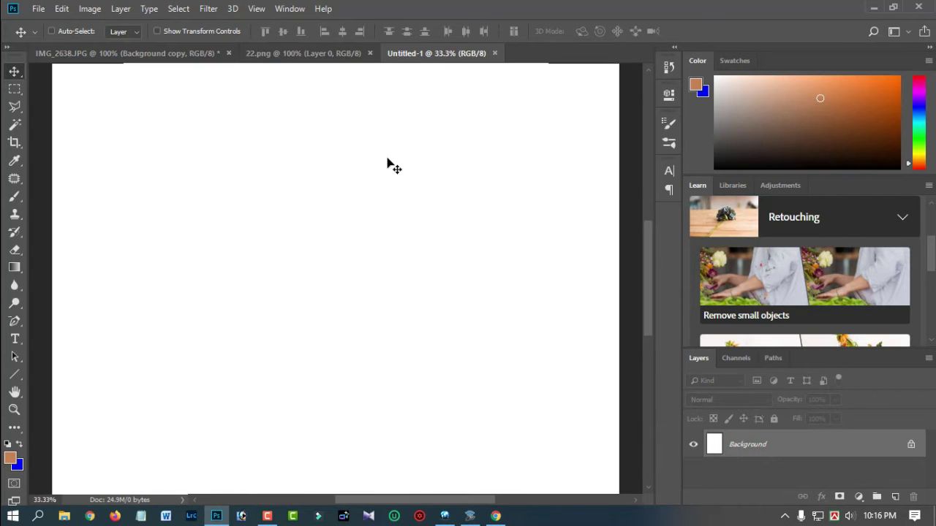
Step: Copy the cut-out head from IMG_2638.JPG and the suit from 22.png into the blank Untitled-1 document
mouse_move(317, 139)
left_mouse_down()
mouse_move(326, 390)
mouse_move(325, 348)
left_mouse_up()
left_click(109, 55)
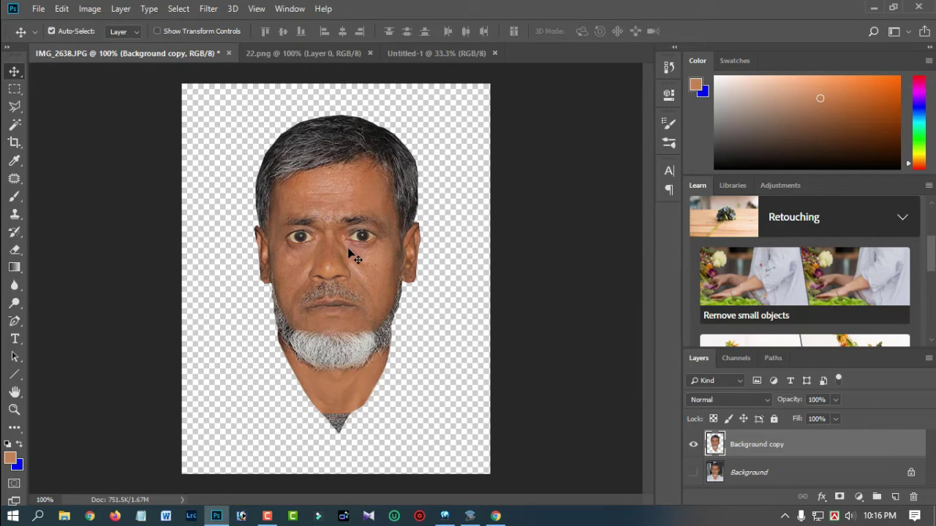
left_click_drag(351, 240, 351, 309)
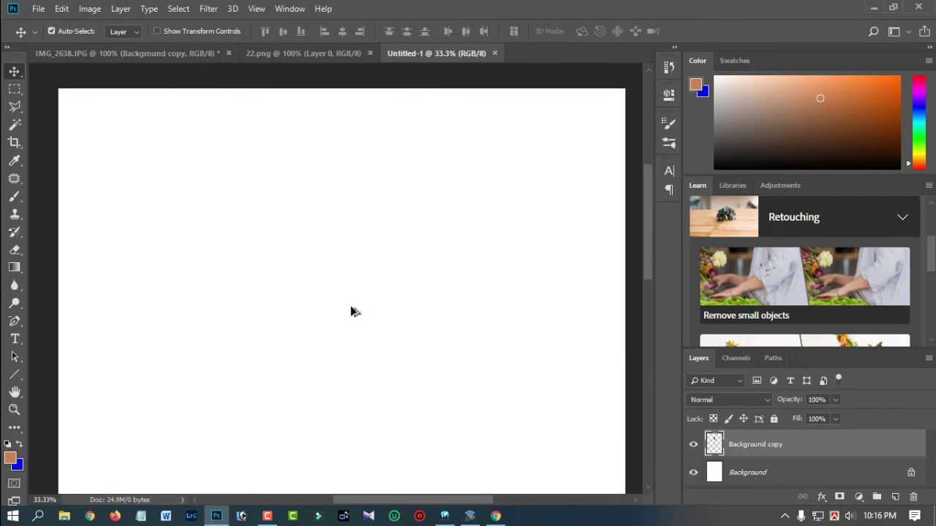
left_click(254, 53)
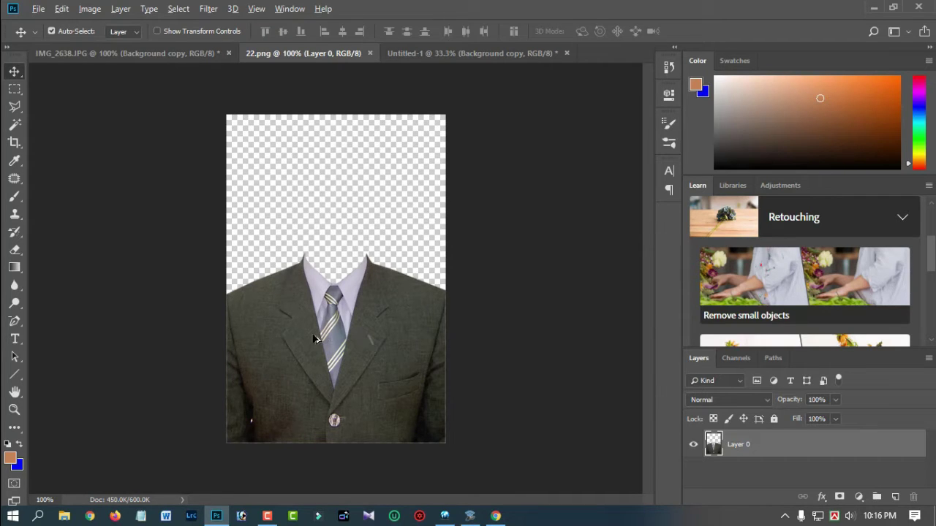
left_click_drag(303, 313, 345, 387)
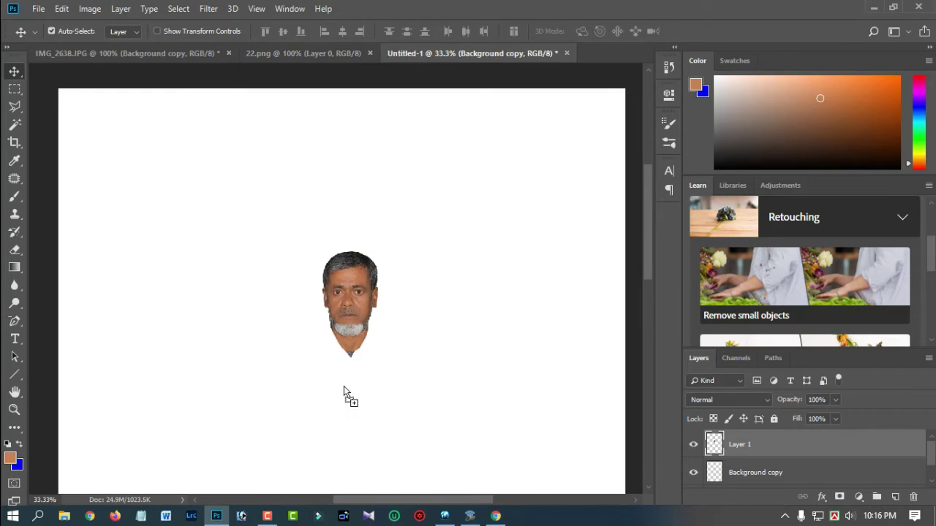
Step: Move the head higher on the page and bring the suit up against the beard
key("ctrl+plus")
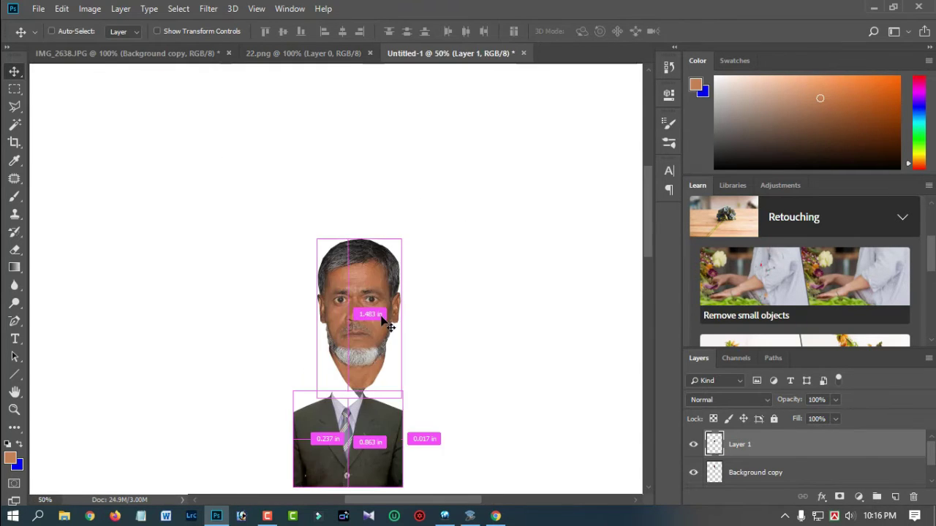
key("ctrl+minus")
key("ctrl+minus")
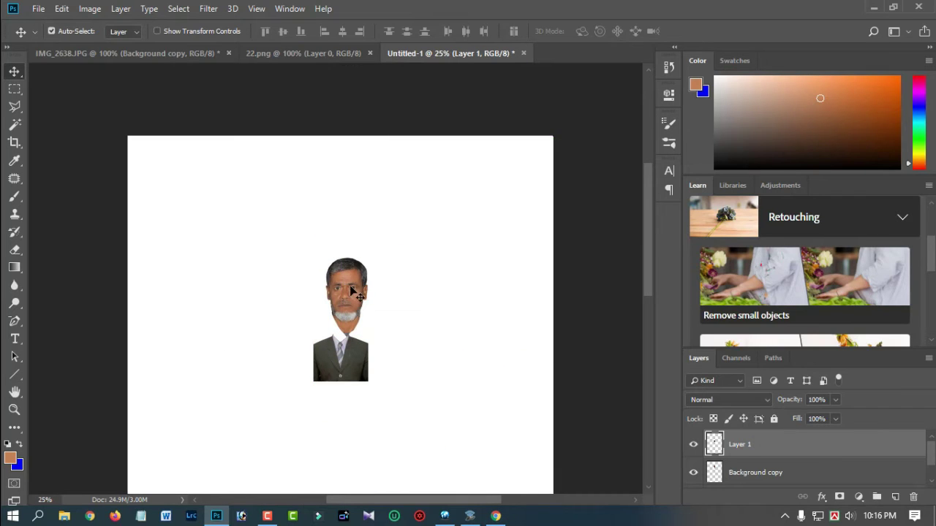
left_click_drag(351, 287, 341, 232)
left_click_drag(341, 366, 334, 287)
key("ctrl+plus")
key("ctrl+plus")
key("ctrl+plus")
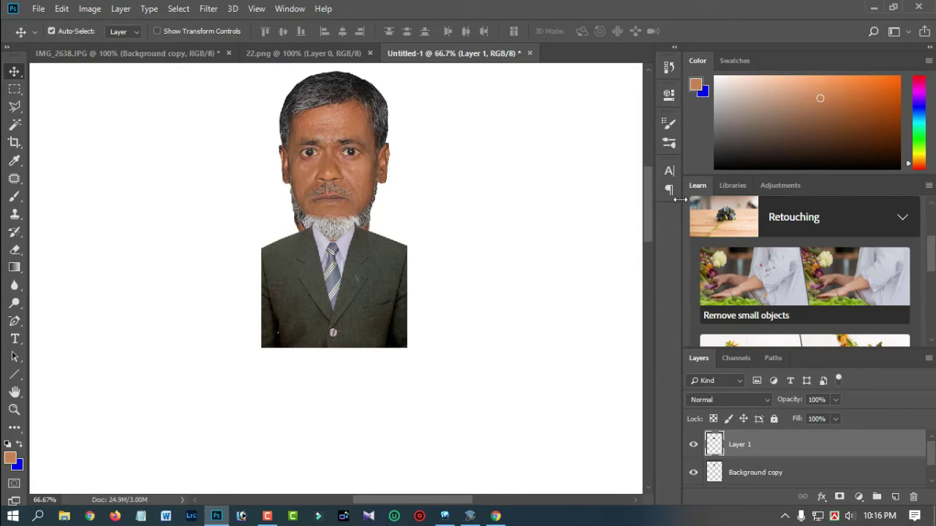
Step: Lower the suit clear of the beard and raise the head by about 100 px with Free Transform
left_click_drag(648, 208, 647, 195)
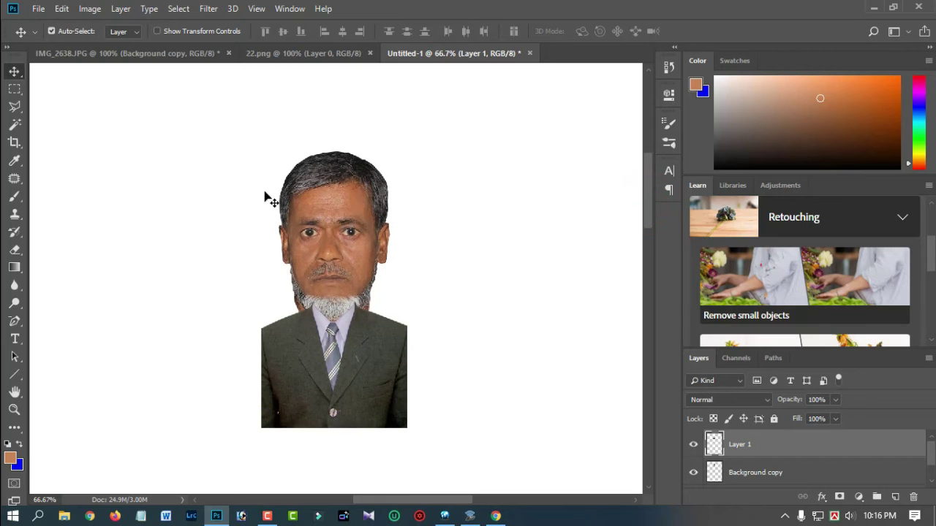
left_click(343, 206)
left_click_drag(364, 334, 364, 363)
left_click(341, 205)
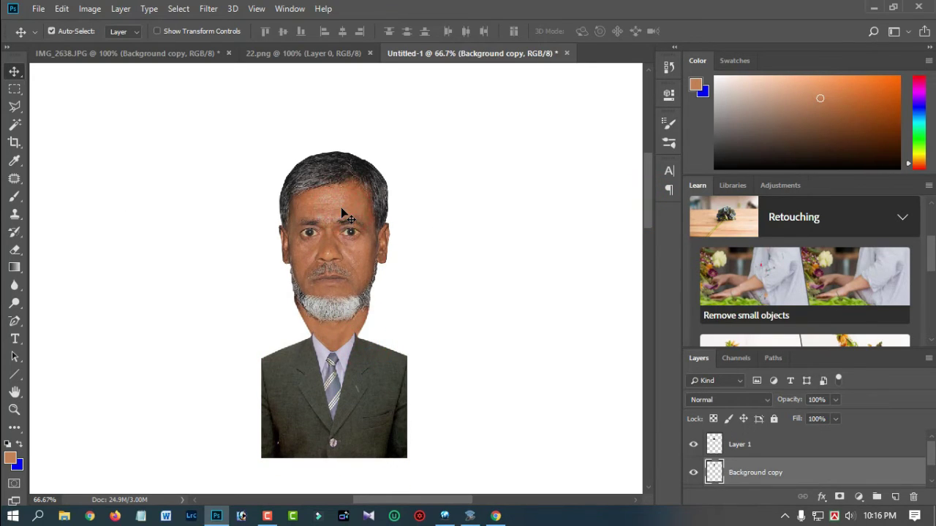
key("ctrl+t")
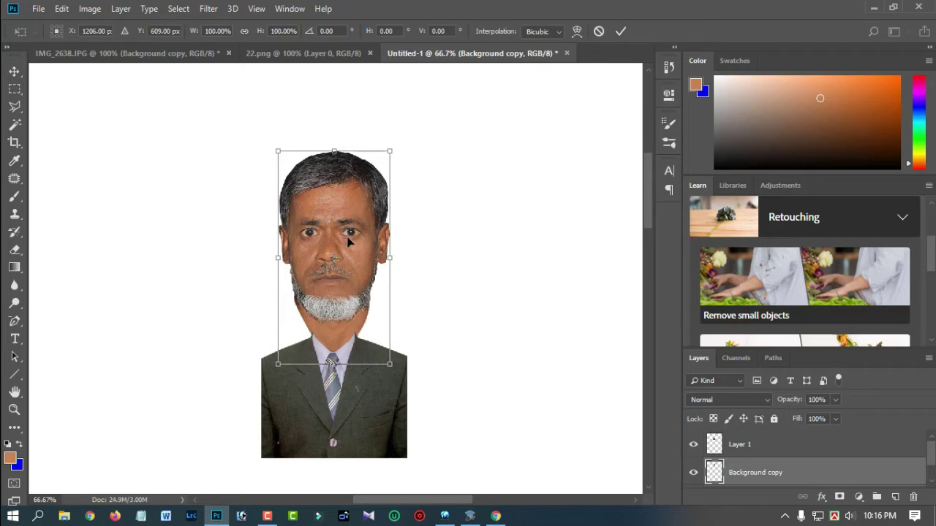
left_click_drag(337, 210, 343, 160)
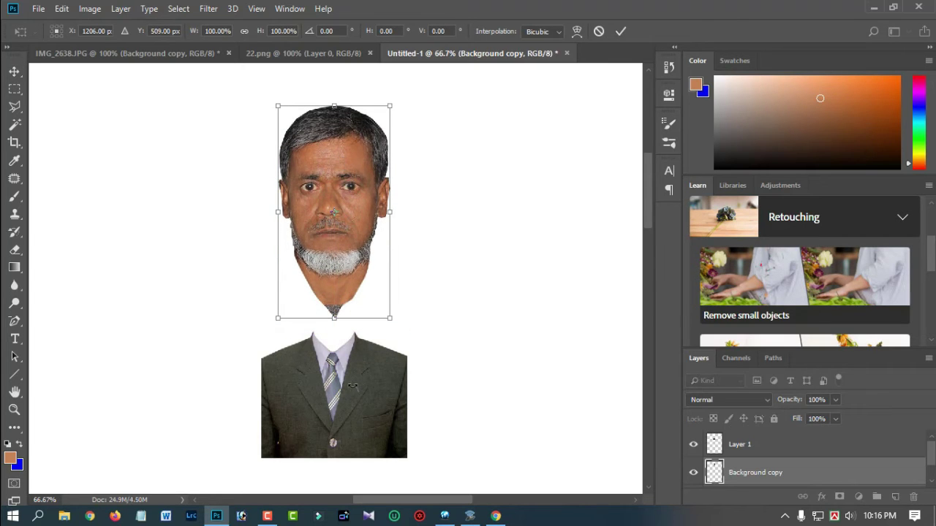
left_click(620, 31)
Step: Enlarge the suit with Free Transform to about 174% width and 184% height and place its collar around the neck
left_click(375, 393)
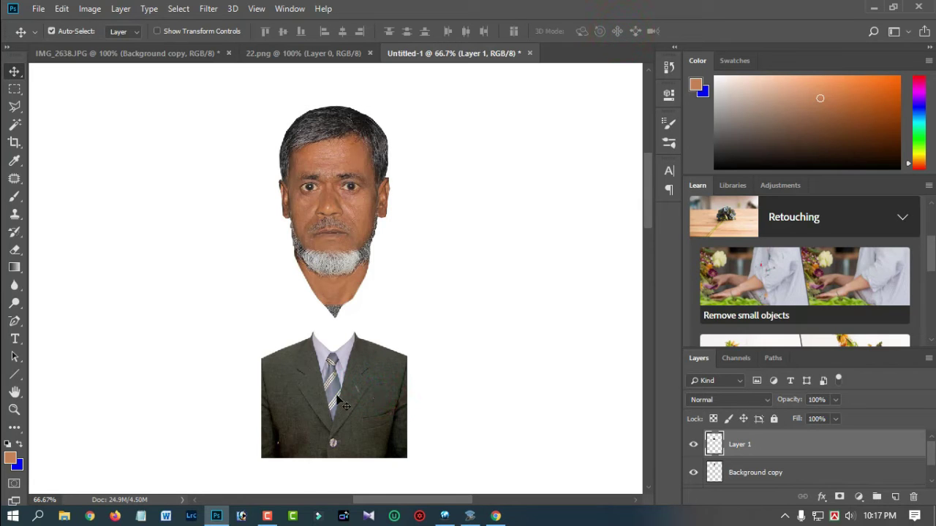
key("ctrl")
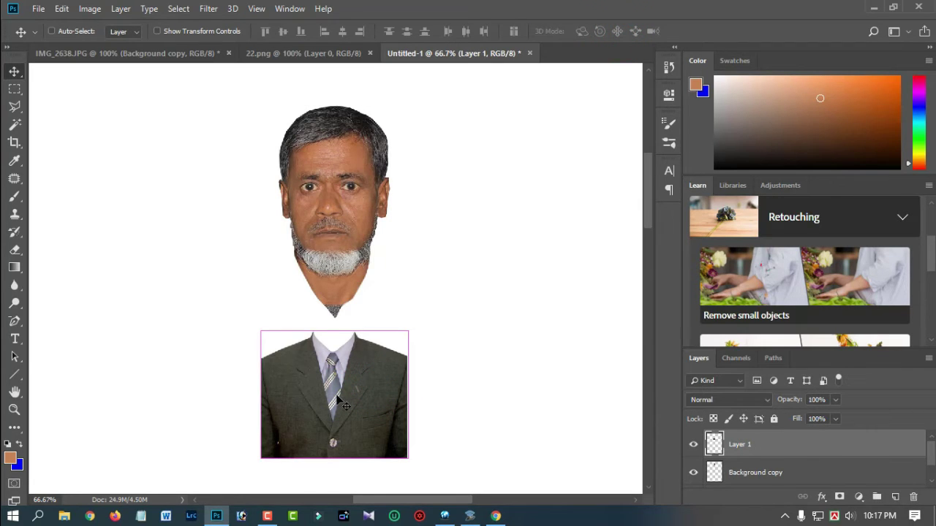
key("ctrl+t")
left_click_drag(338, 398, 338, 322)
left_click_drag(407, 384, 451, 436)
left_click_drag(400, 338, 371, 353)
left_click_drag(423, 451, 487, 504)
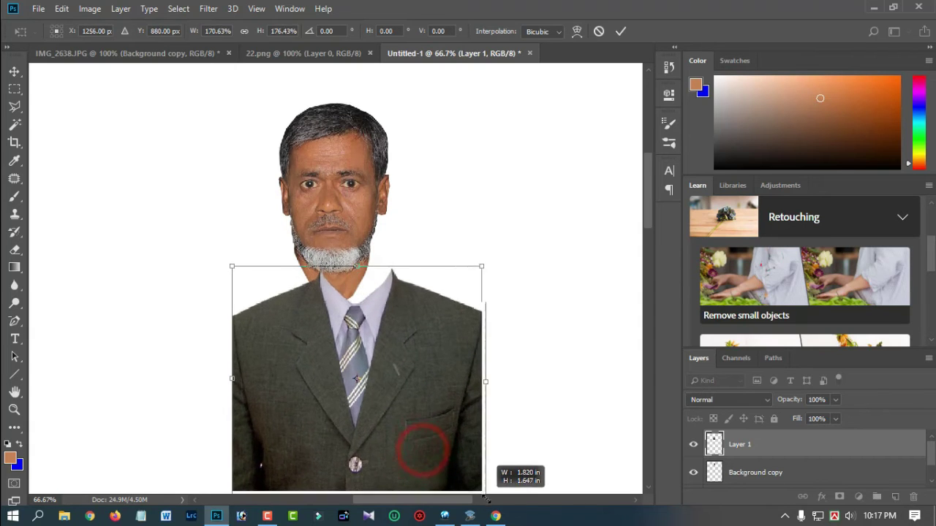
left_click_drag(415, 414, 392, 394)
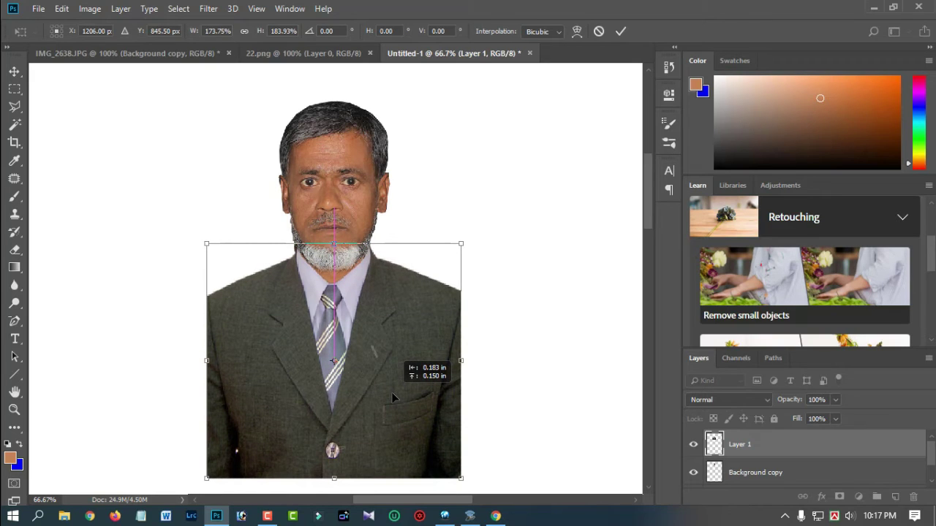
Step: Nudge the suit slightly sideways, stretch both sides outward to 178.75% width, and apply the transform
left_click_drag(386, 393, 387, 392)
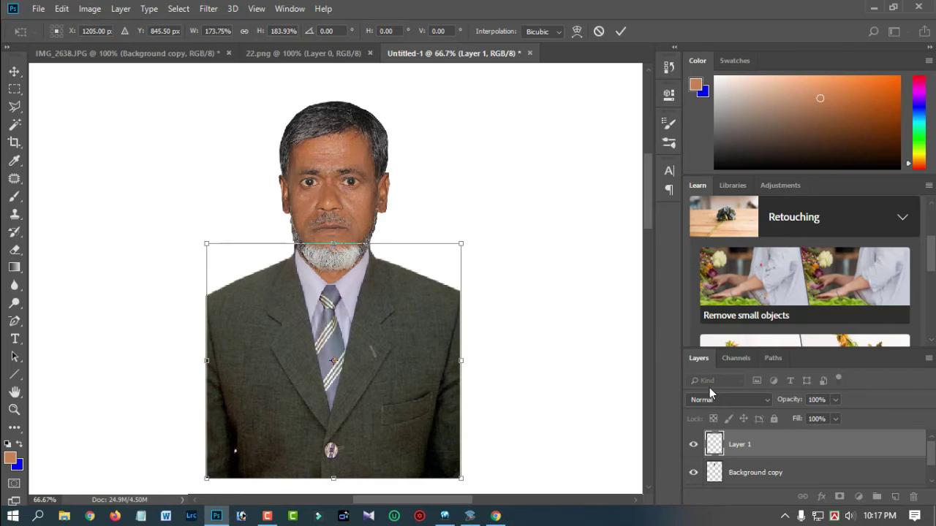
key("Left")
key("Left")
key("Left")
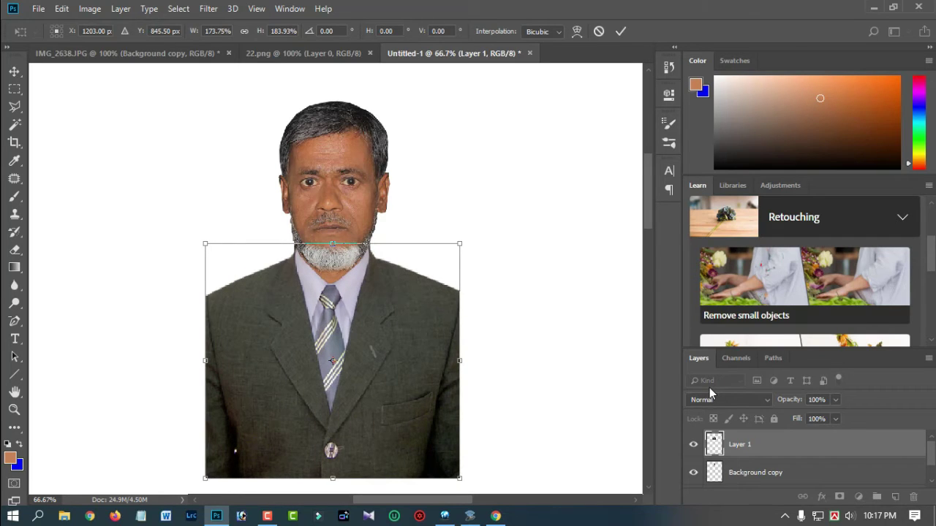
left_click_drag(462, 362, 466, 361)
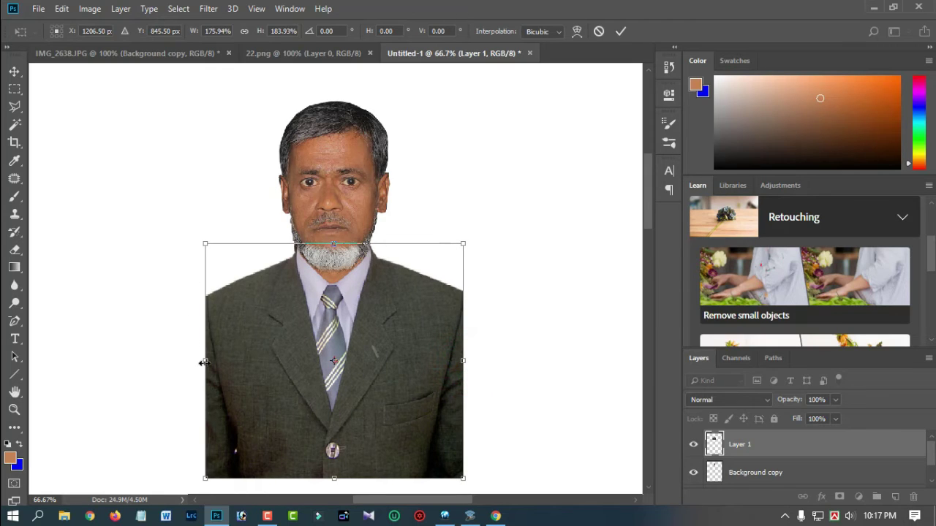
left_click_drag(203, 362, 200, 363)
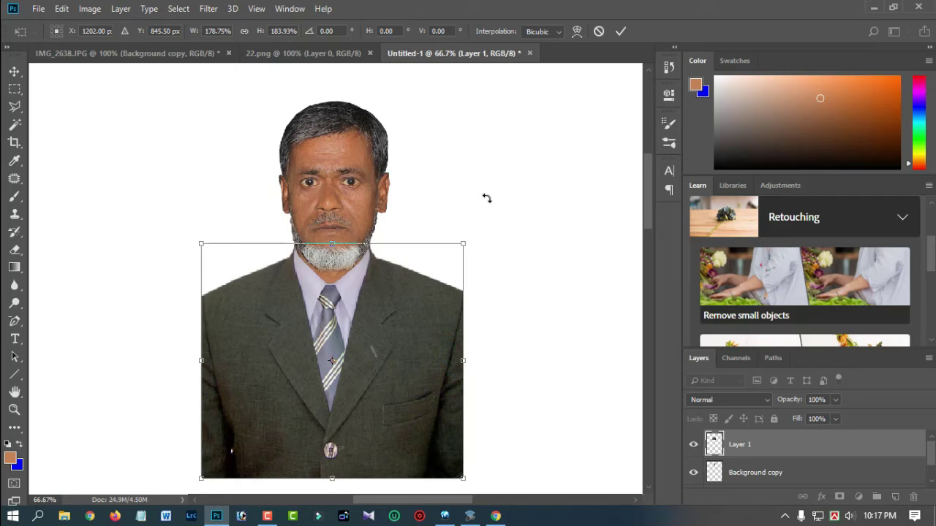
left_click(619, 32)
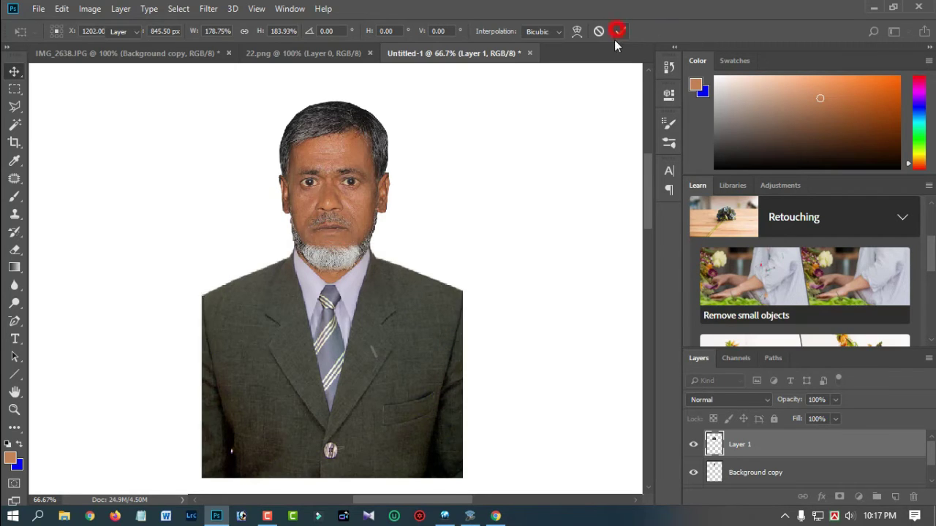
Step: Set up a crop with the Passport Size Photo preset of 1.5 x 1.9 in at 300 px/in
key("ctrl+minus")
key("ctrl+minus")
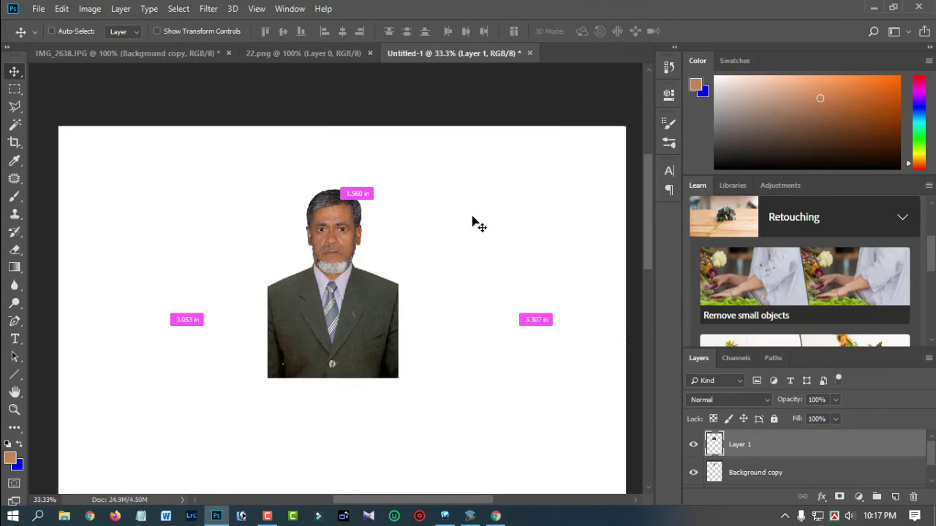
key("ctrl+plus")
key("ctrl+minus")
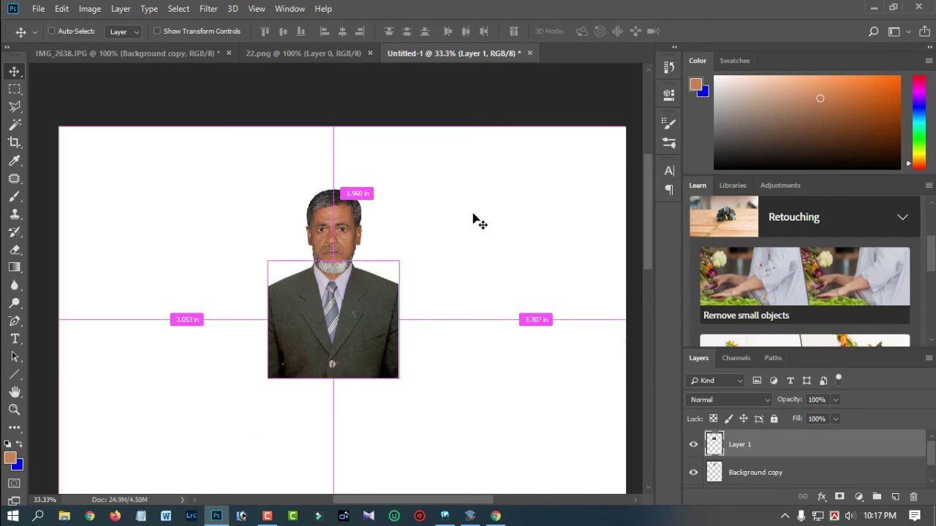
left_click(14, 143)
left_click(109, 33)
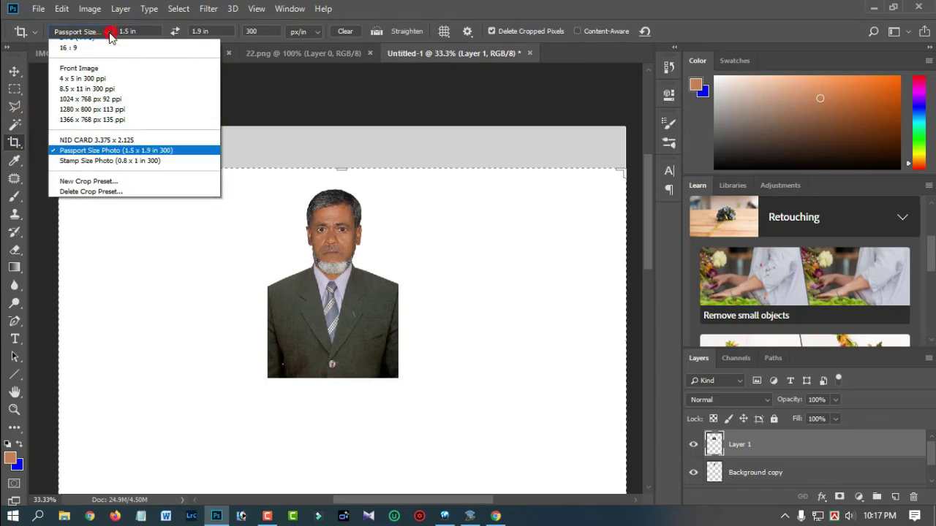
left_click(95, 228)
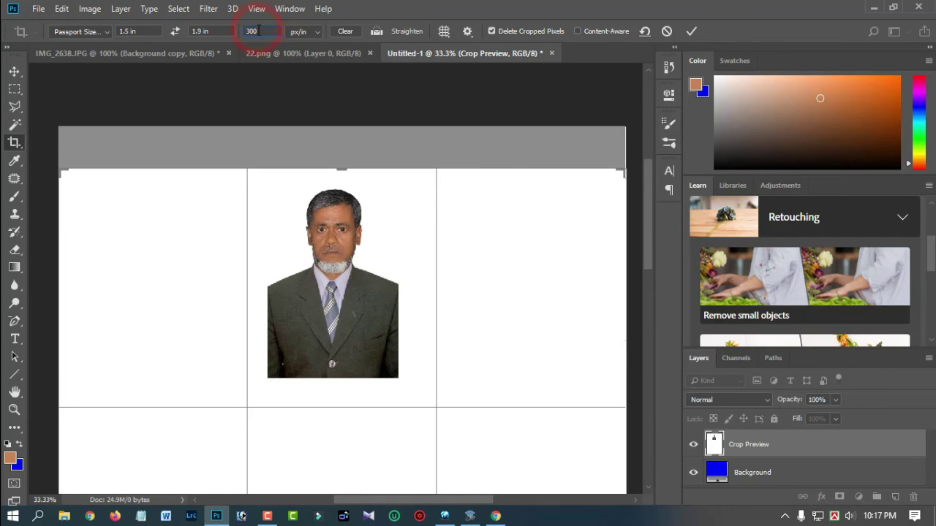
key("ctrl+0")
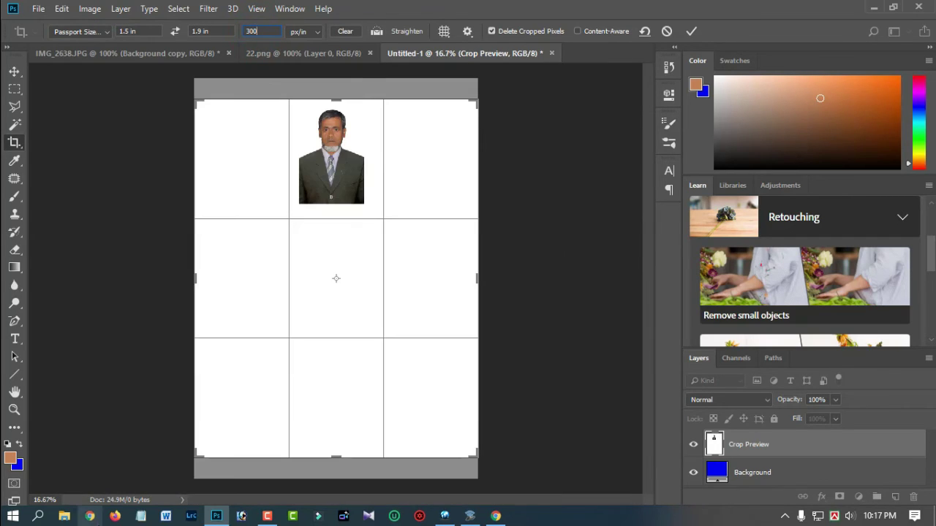
Step: Shrink the crop frame in portrait orientation around the man's head and upper suit and reposition the image inside it
left_click_drag(195, 458, 256, 340)
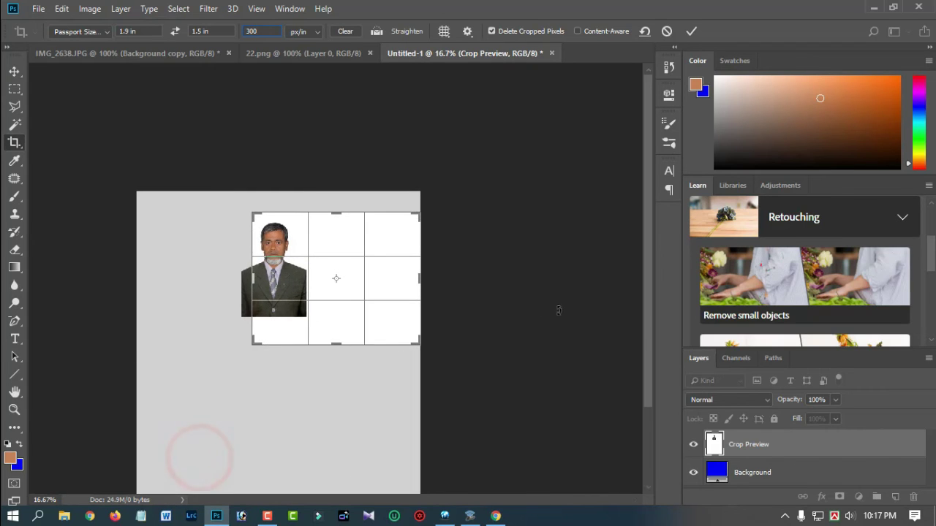
left_click_drag(418, 338, 372, 328)
left_click_drag(316, 287, 335, 285)
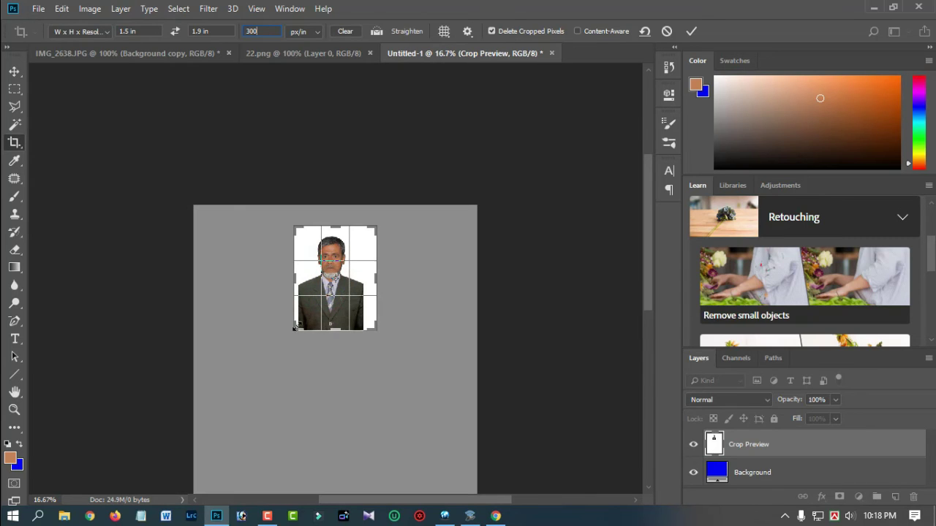
left_click_drag(294, 328, 311, 316)
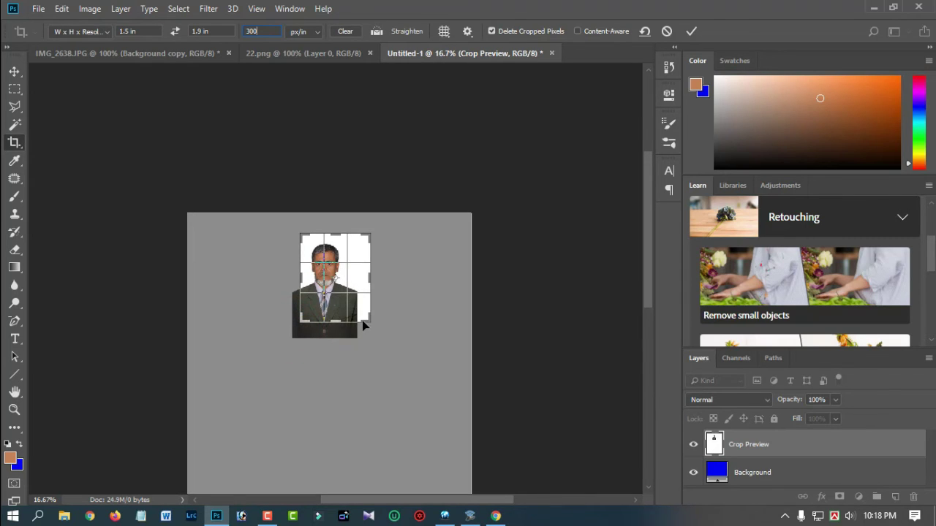
key("ctrl+plus")
key("ctrl+plus")
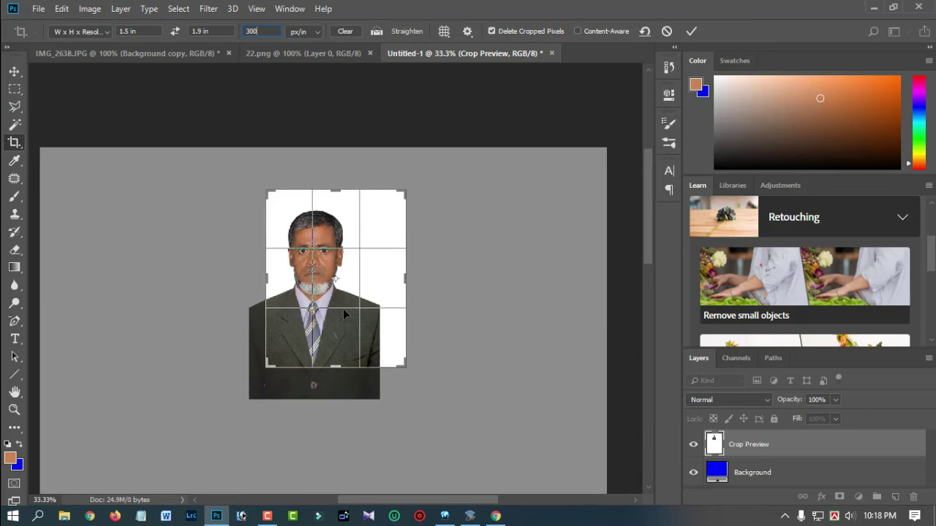
left_click_drag(327, 326, 340, 310)
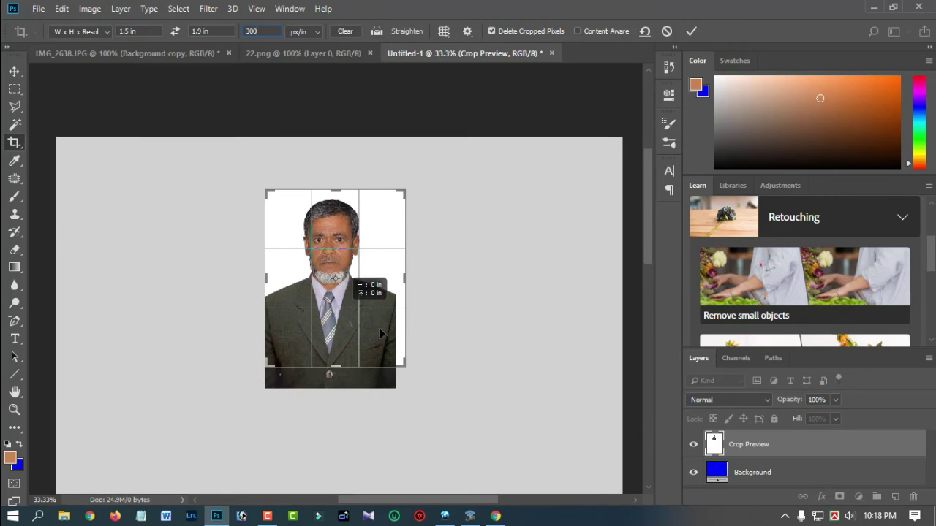
Step: Tighten the crop frame to head and shoulders, centre the man horizontally in it, and apply the crop
left_click_drag(404, 362, 414, 361)
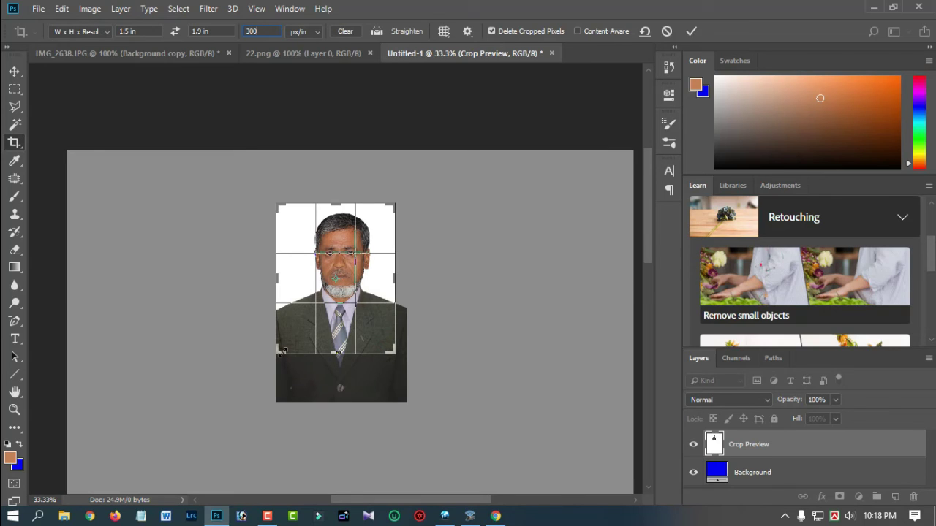
left_click_drag(282, 351, 287, 347)
left_click_drag(338, 295, 337, 290)
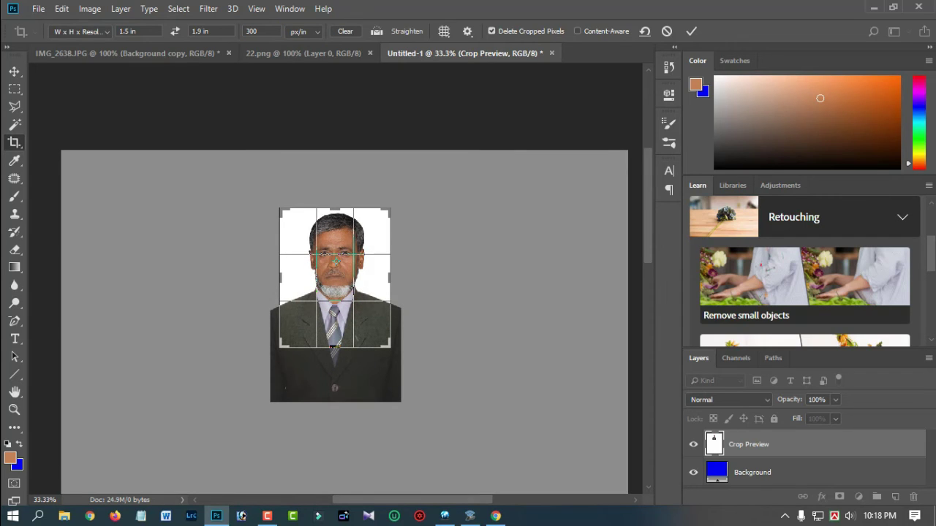
key("Right")
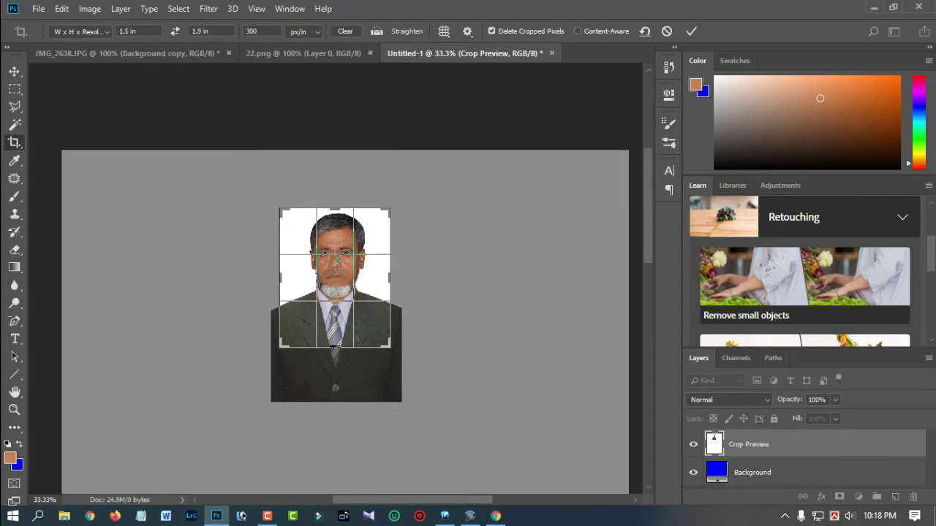
key("Left")
key("Left")
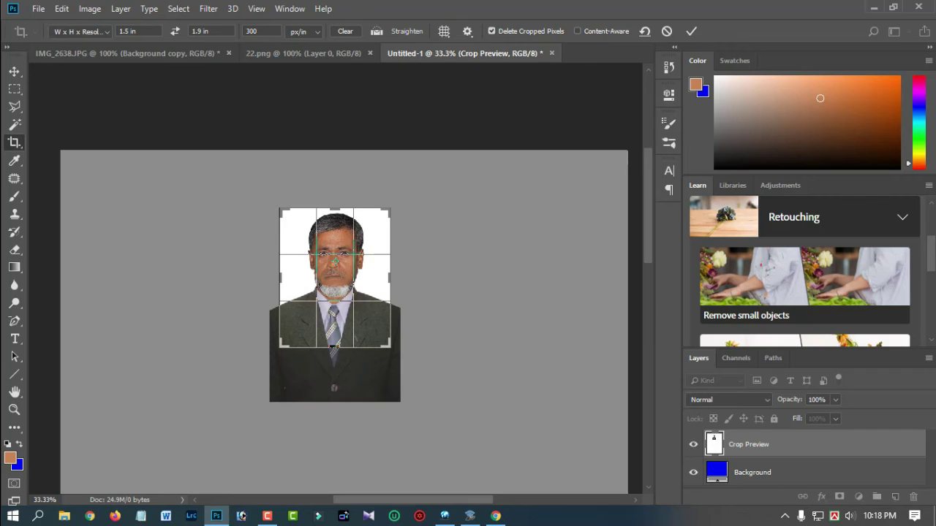
key("Return")
key("ctrl+plus")
key("ctrl+plus")
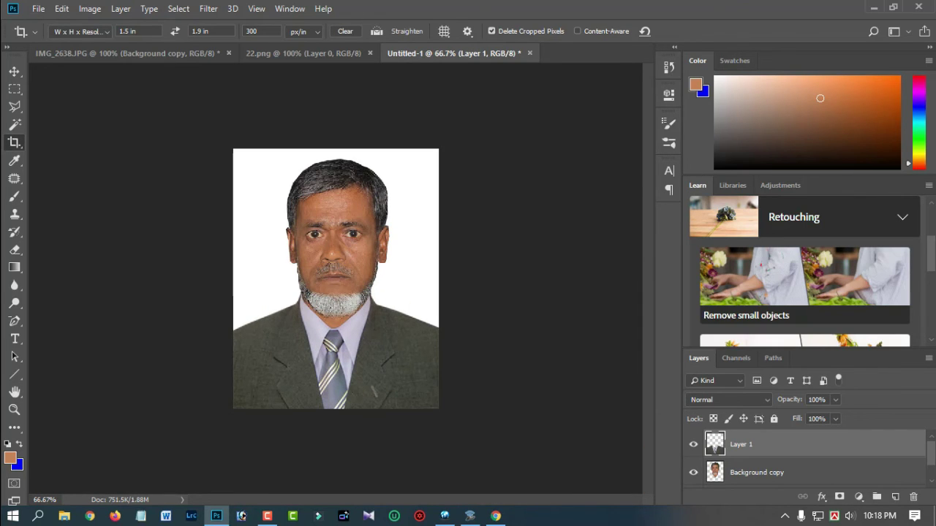
Step: Start saving the cropped passport photo as a new file on the Desktop, with the file name HAHHAHA
key("ctrl+minus")
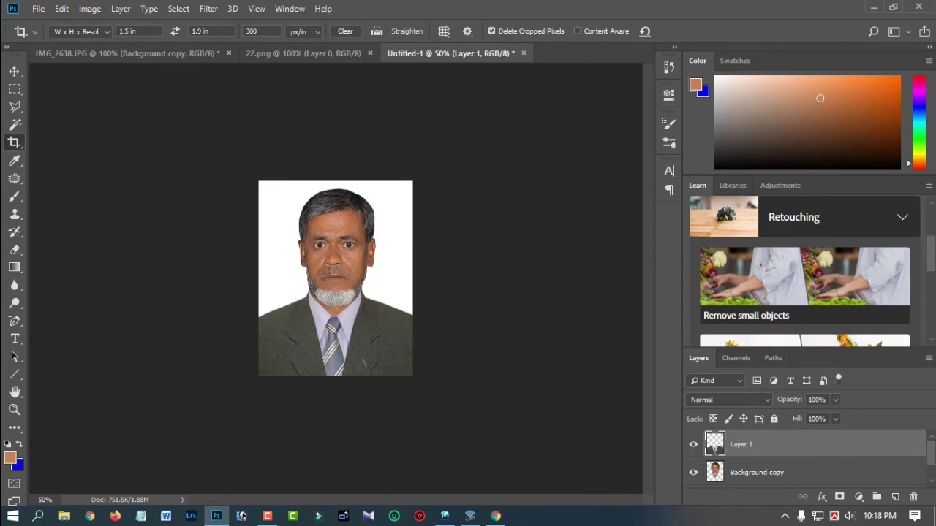
left_click(37, 9)
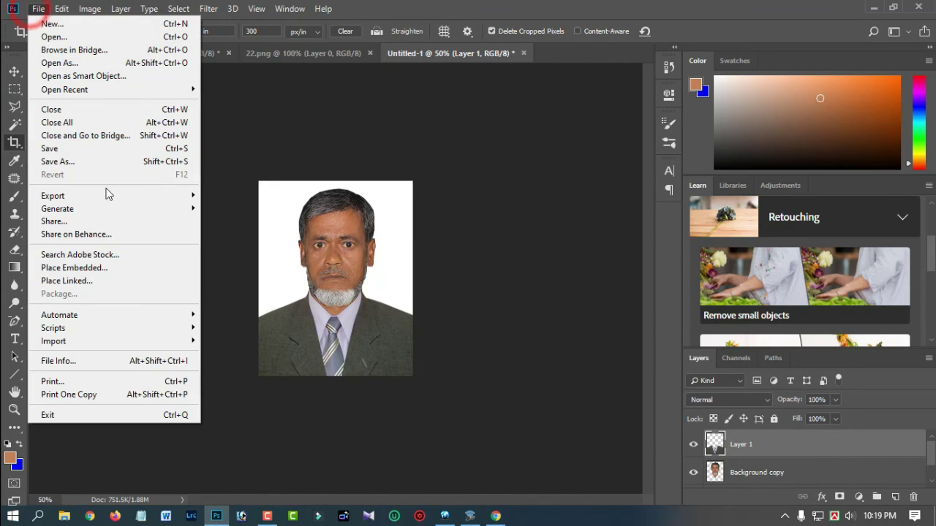
left_click(58, 162)
left_click(125, 185)
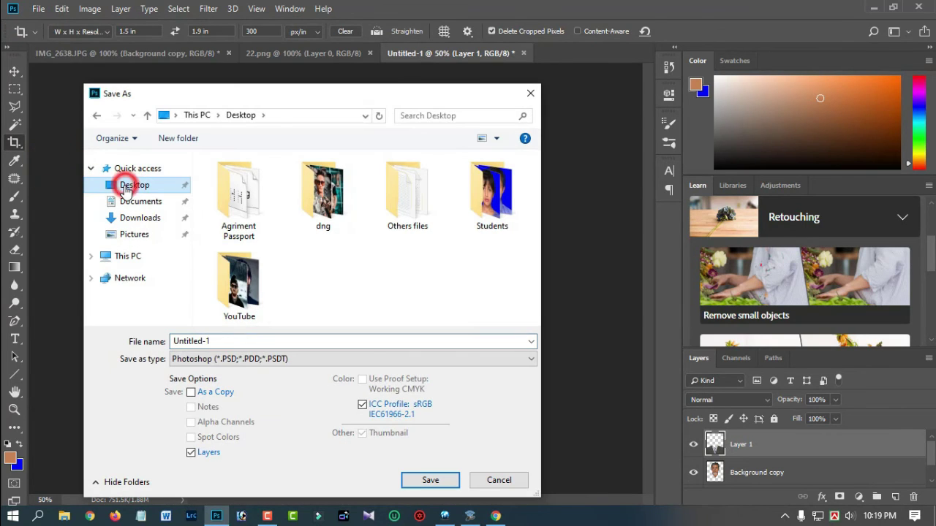
left_click(211, 341)
double_click(211, 340)
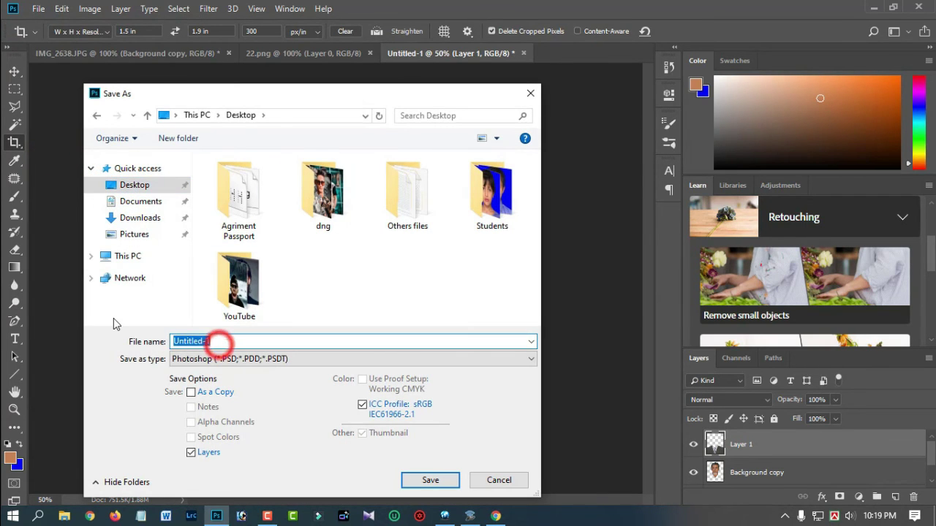
key("BackSpace")
type("HAHHAHA")
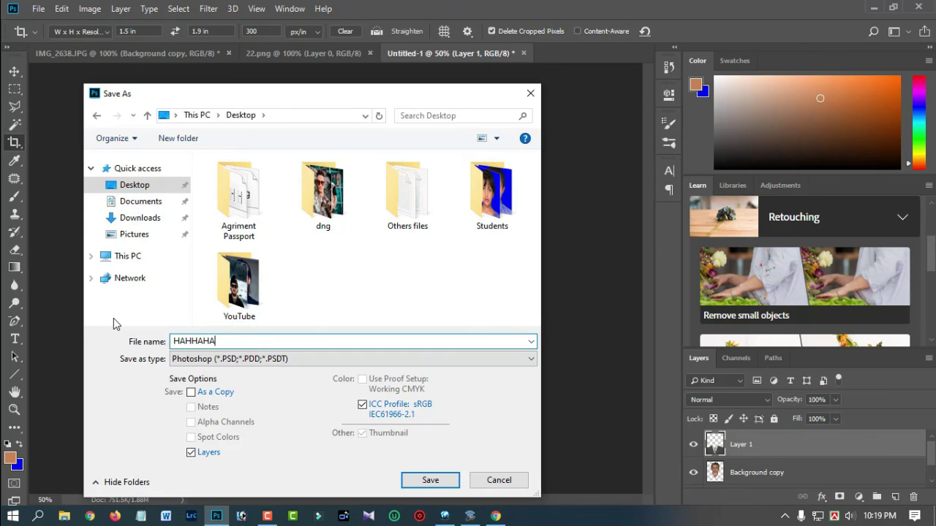
Step: Choose JPEG as the file format and save the photo at maximum quality 12
left_click(268, 365)
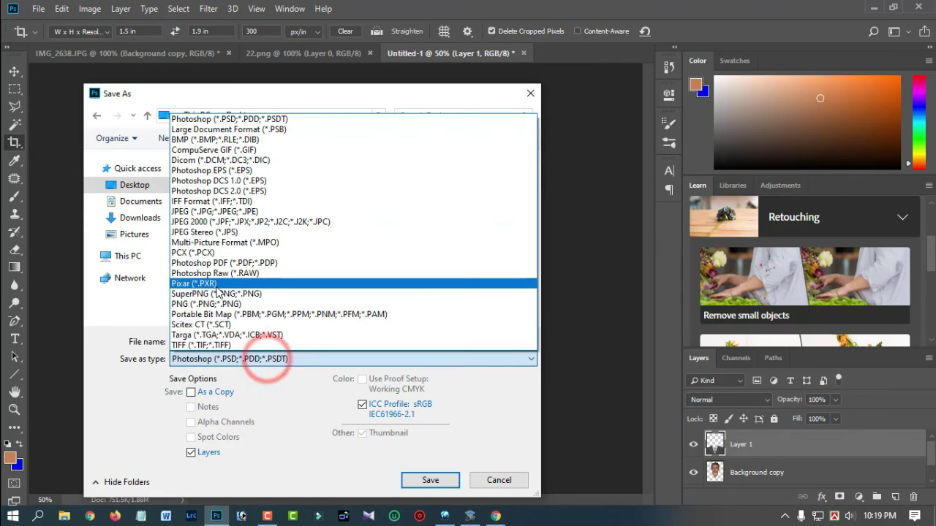
left_click(236, 212)
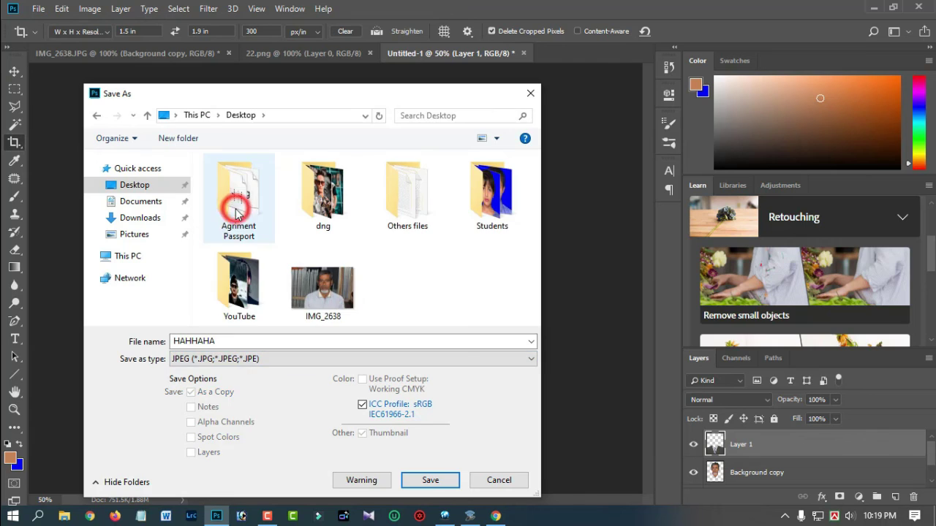
left_click(428, 483)
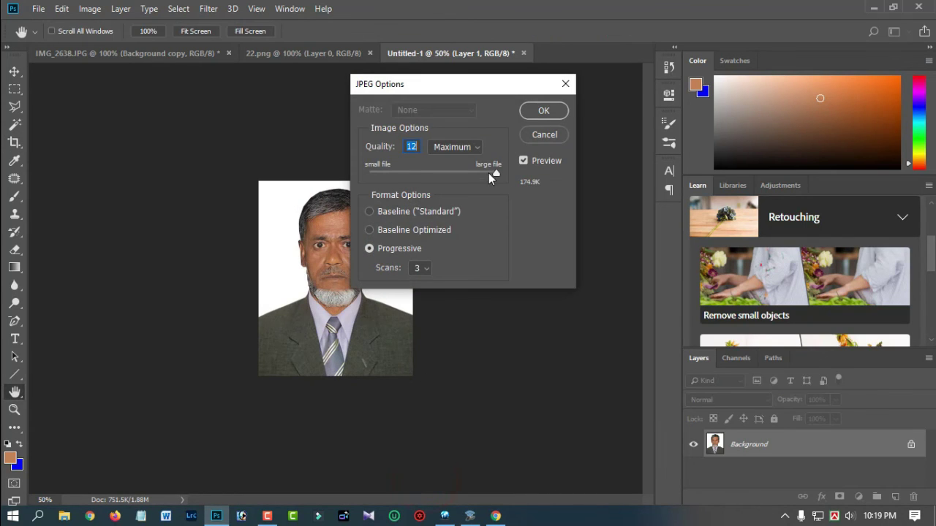
left_click(495, 173)
left_click(546, 110)
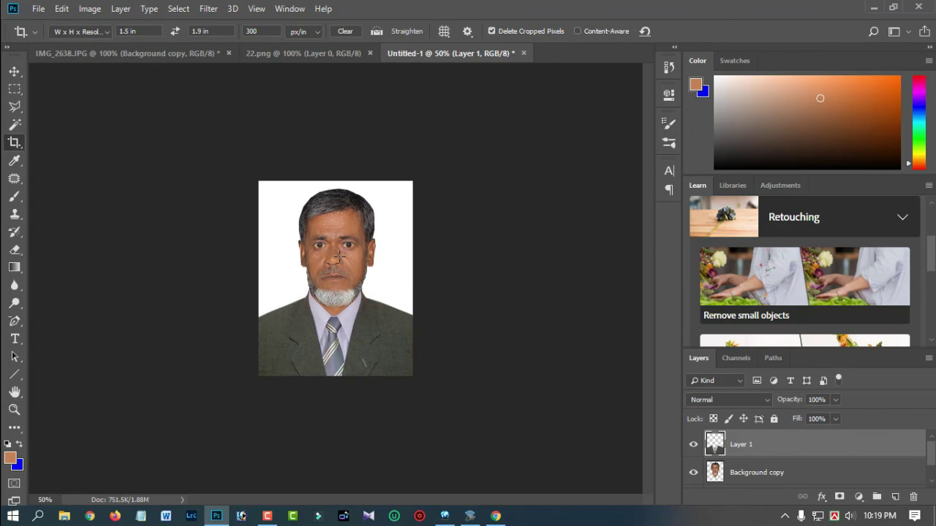
Step: Compare the finished passport photo with the cut-out head in IMG_2638.JPG, and return to the finished photo without a crop frame
key("ctrl+plus")
key("ctrl+plus")
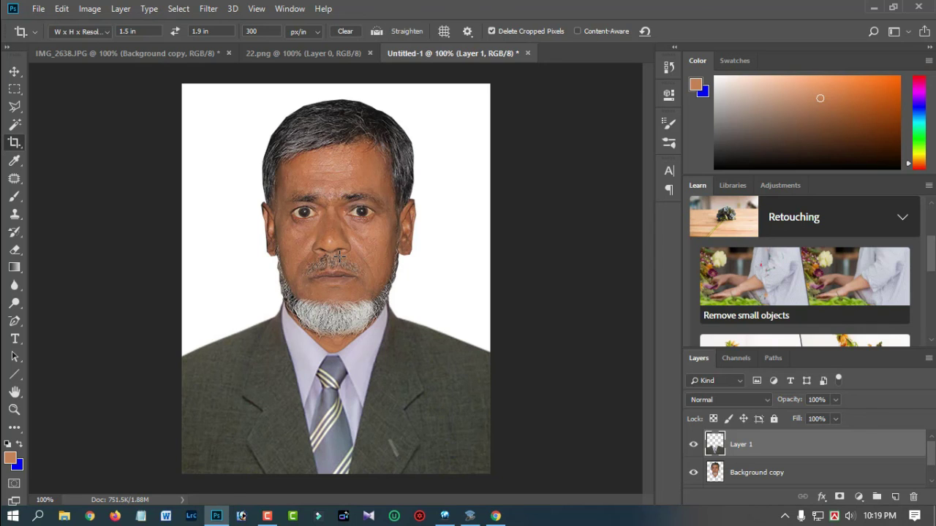
left_click(132, 53)
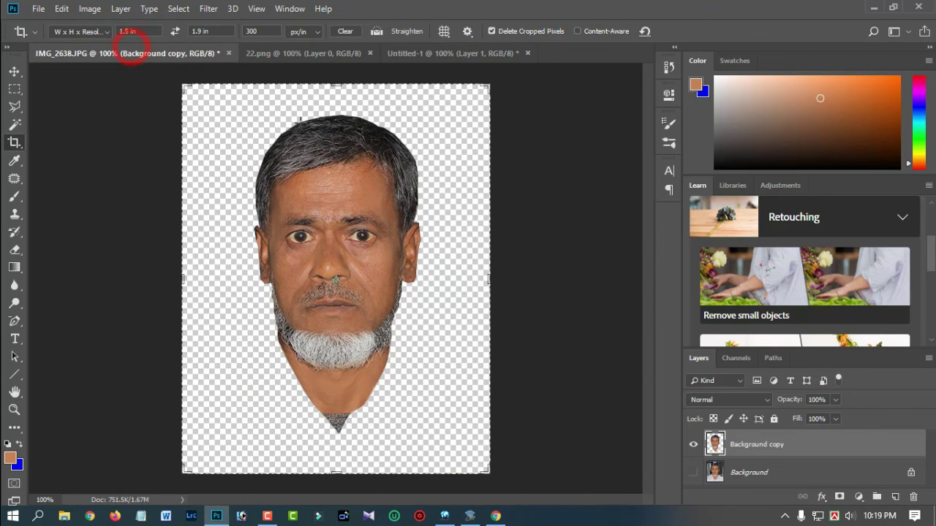
left_click(408, 56)
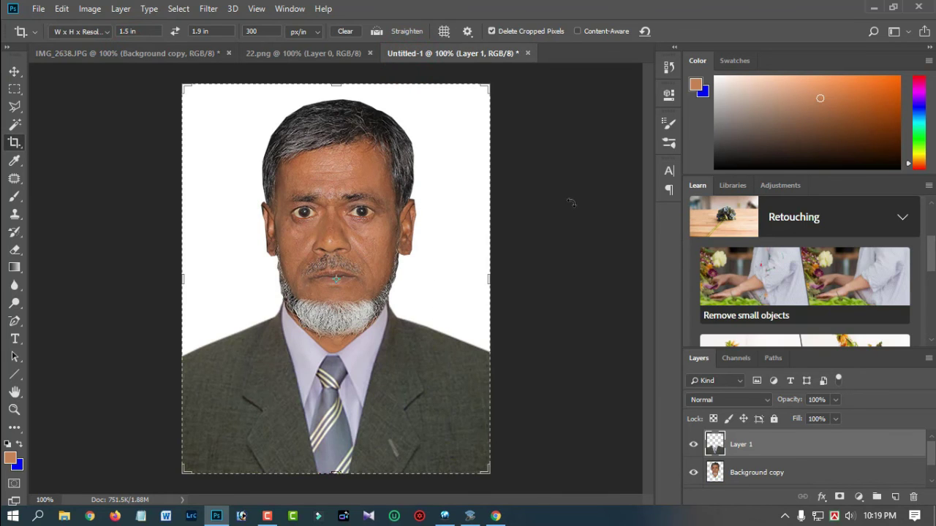
left_click(569, 201)
left_click(690, 29)
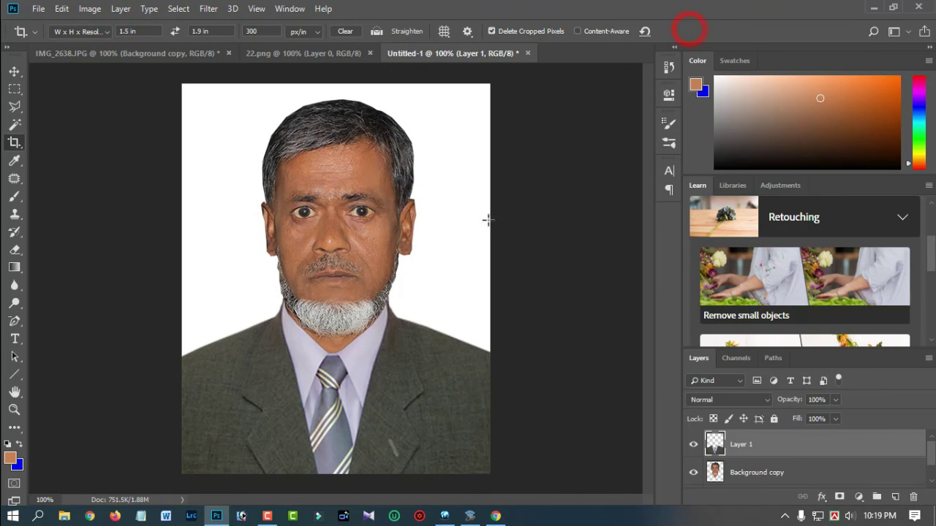